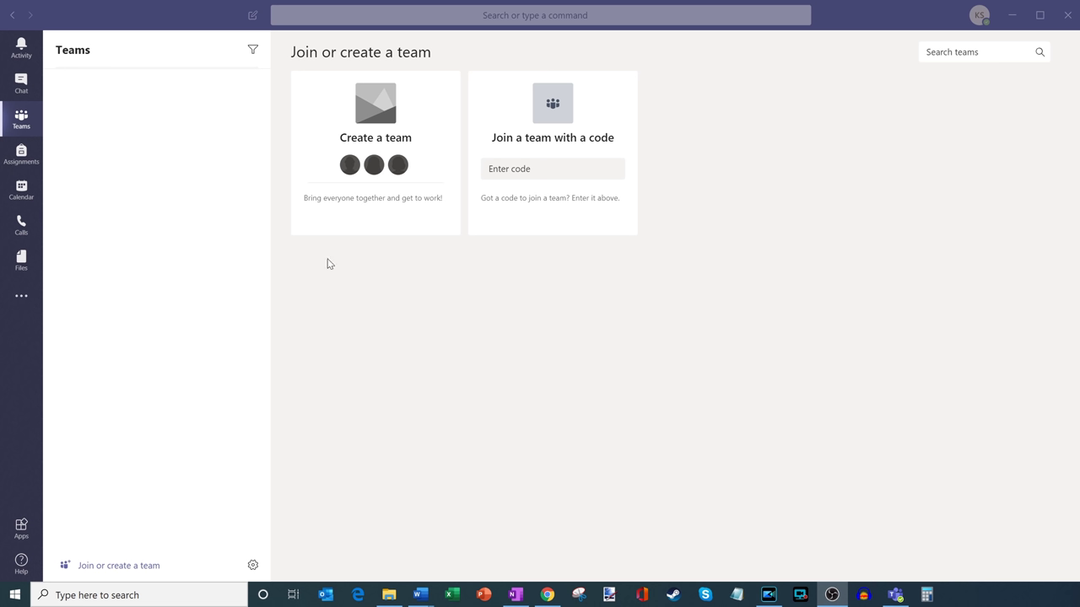
Bring Teams to the front and start a new team from the Create a team card.
click(27, 119)
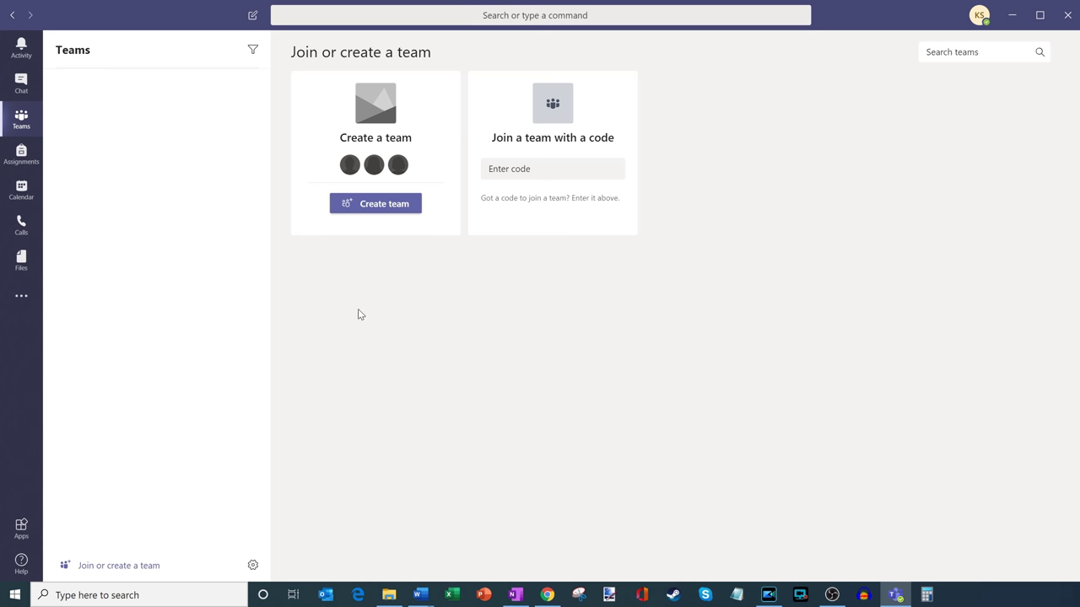
click(400, 211)
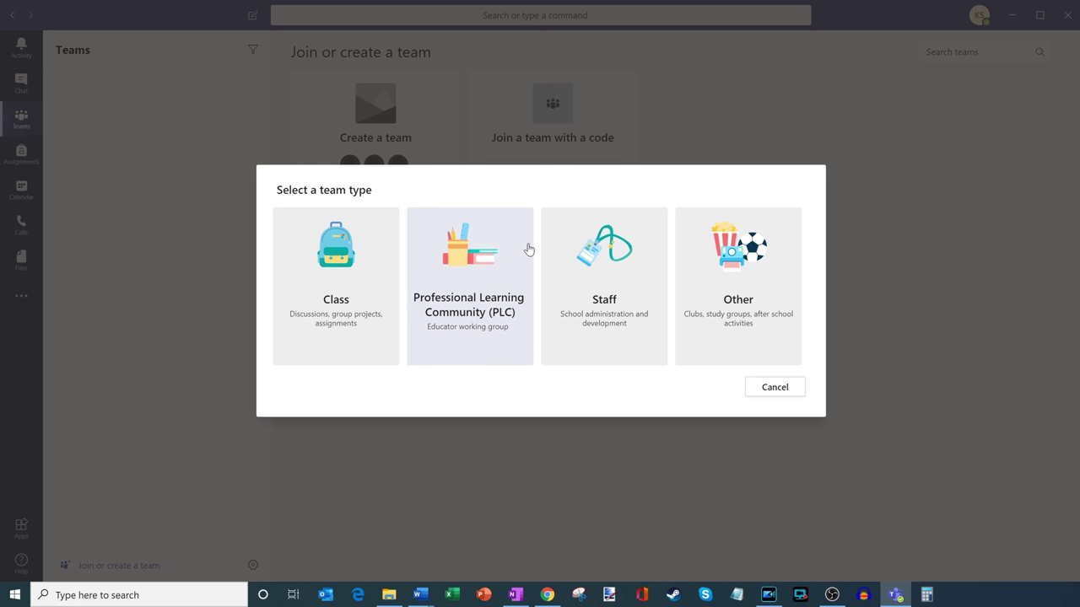
Create a Class team named 'YouTube videos' with a blank description.
click(363, 278)
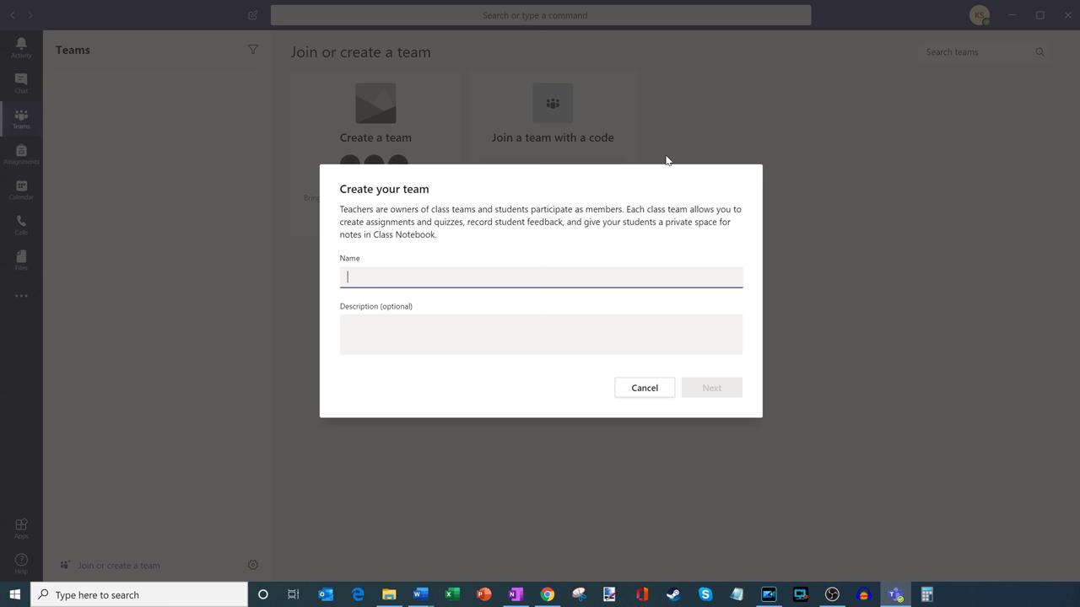
text(YouTube videos)
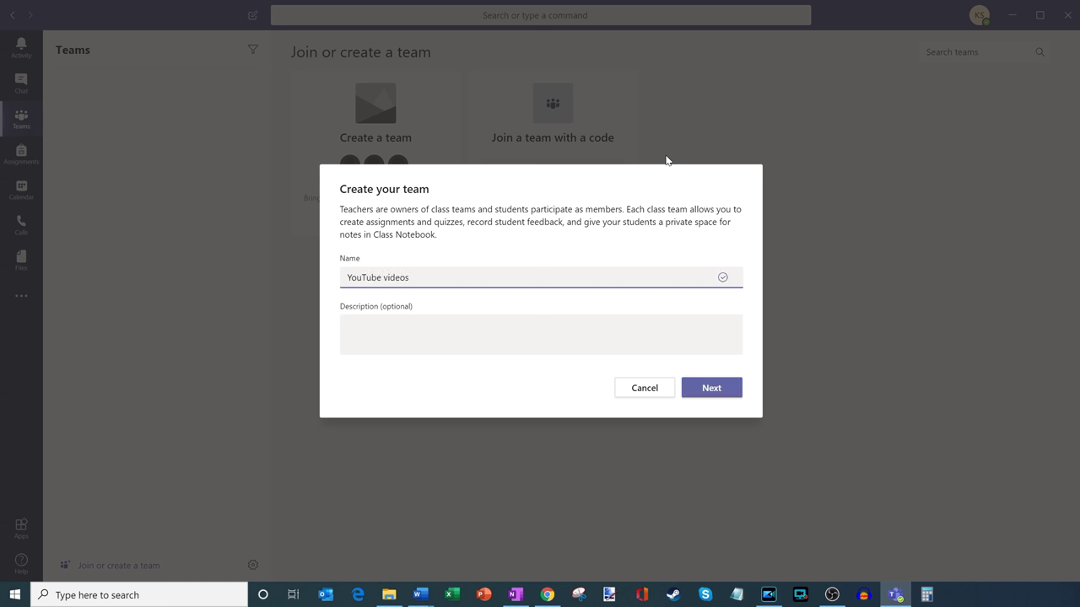
click(458, 318)
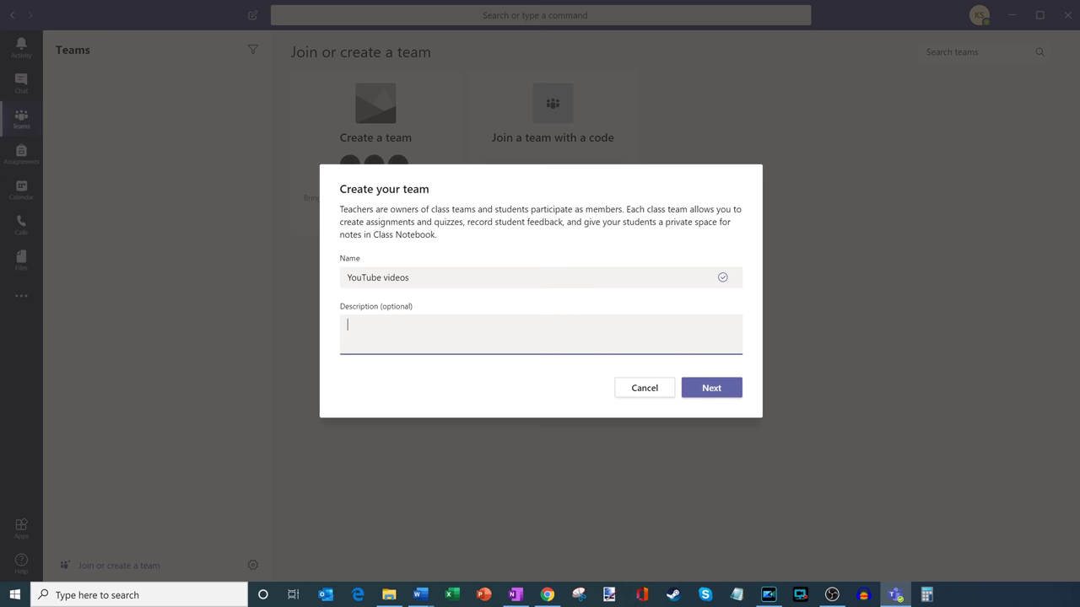
click(713, 390)
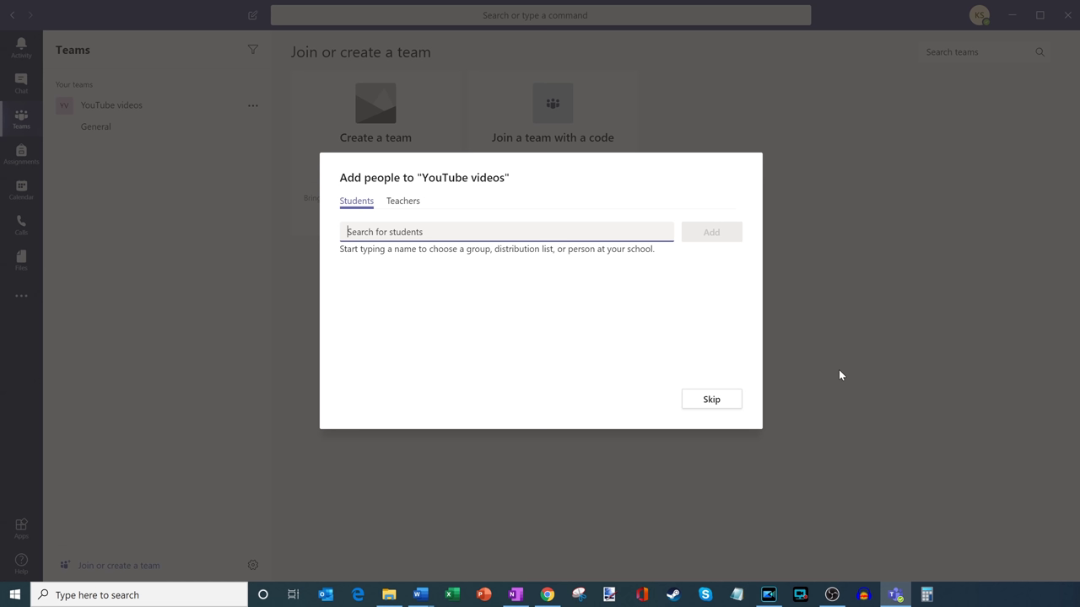
Search for three students by name and add them to the team.
text(emily)
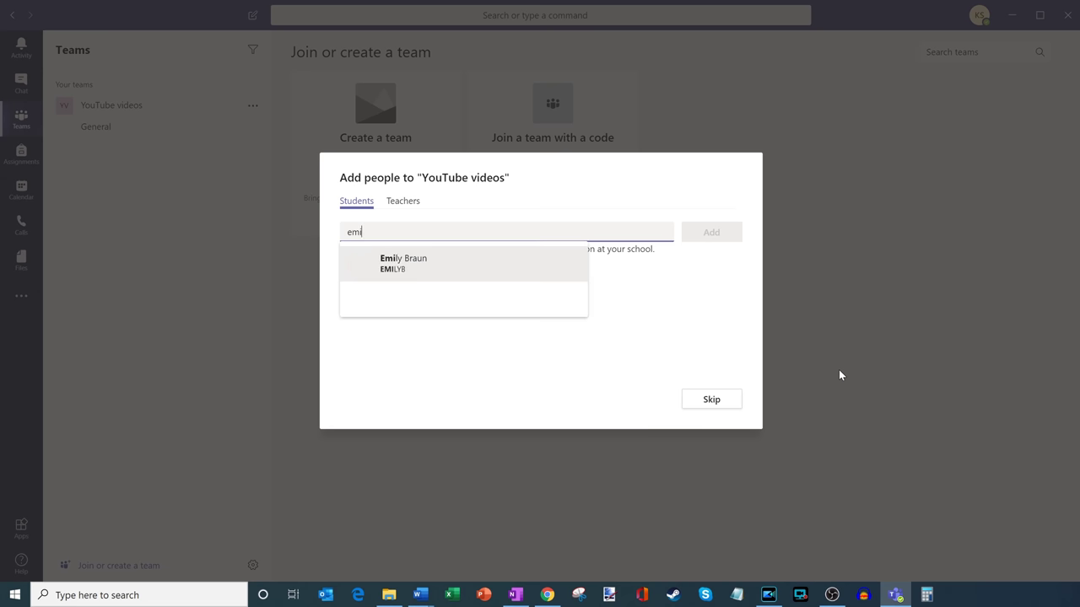
click(489, 270)
text(me)
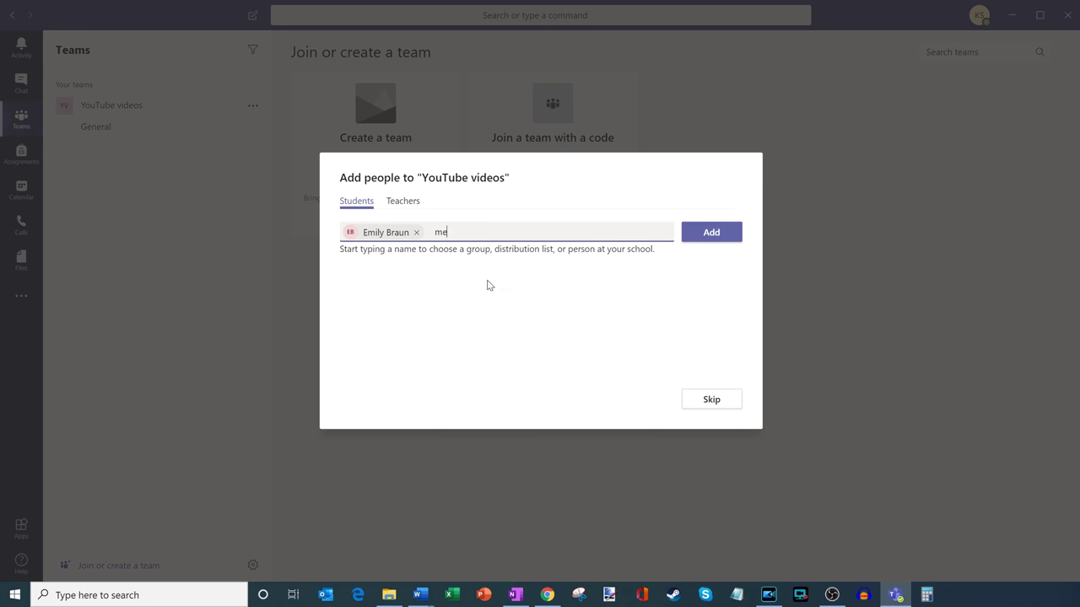
text(gan)
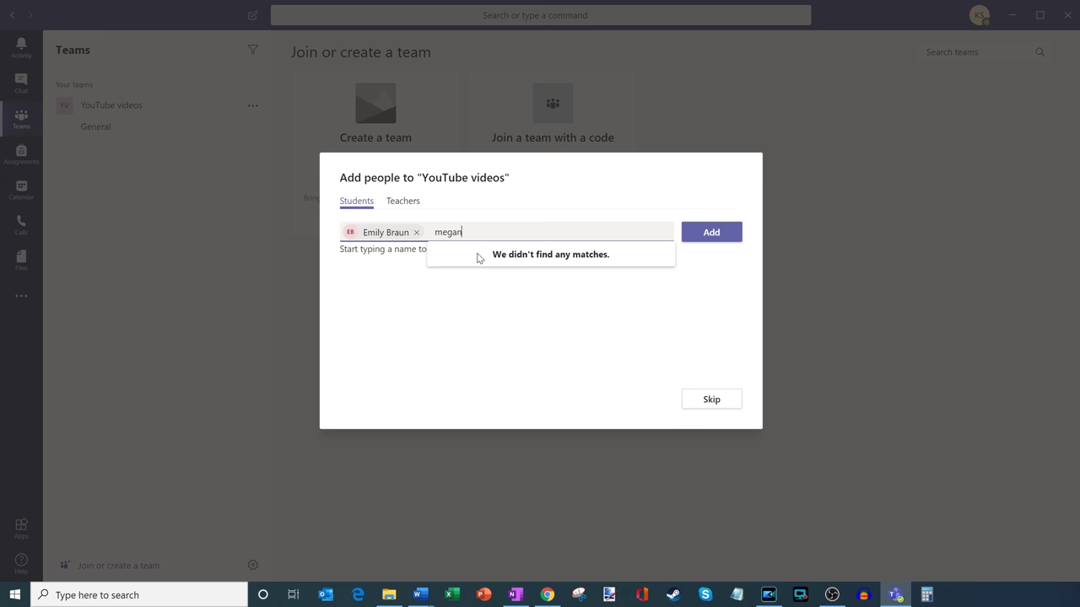
key(ctrl+a)
text(iss)
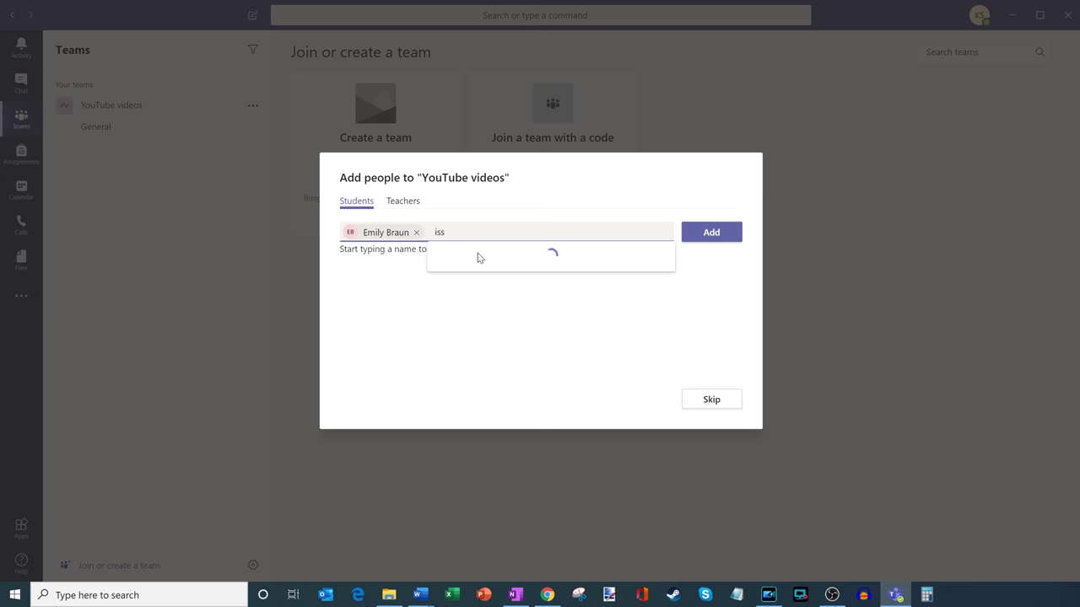
key(BackSpace)
text(aac)
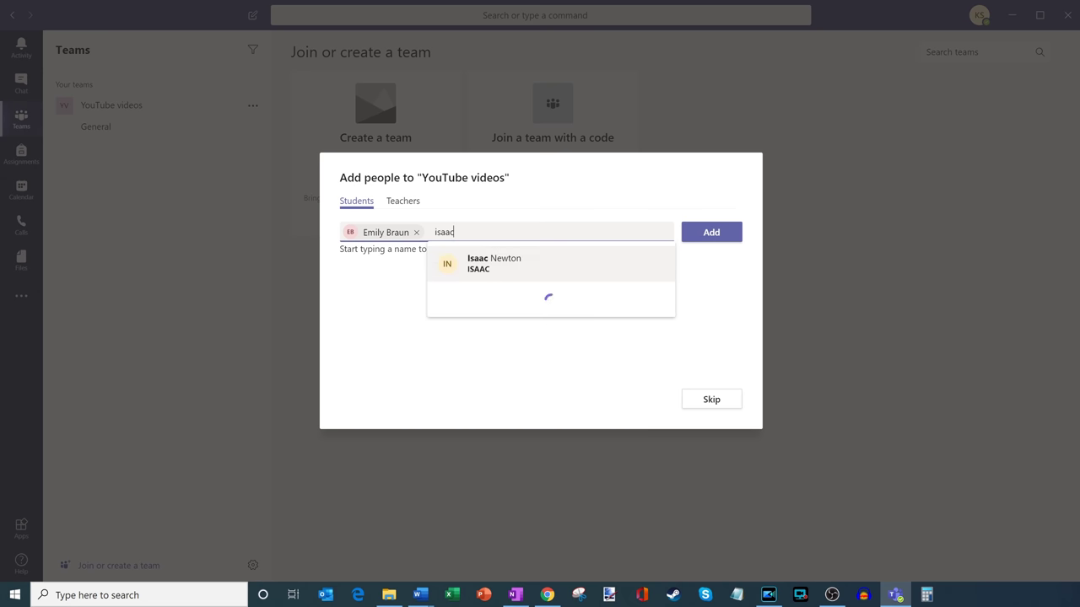
click(513, 276)
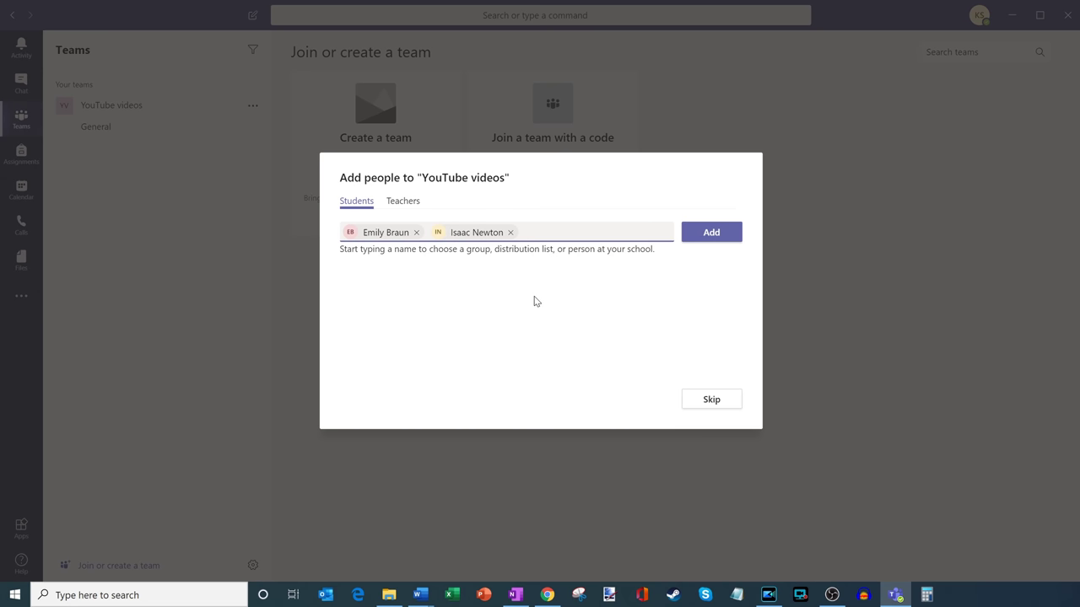
text(adele)
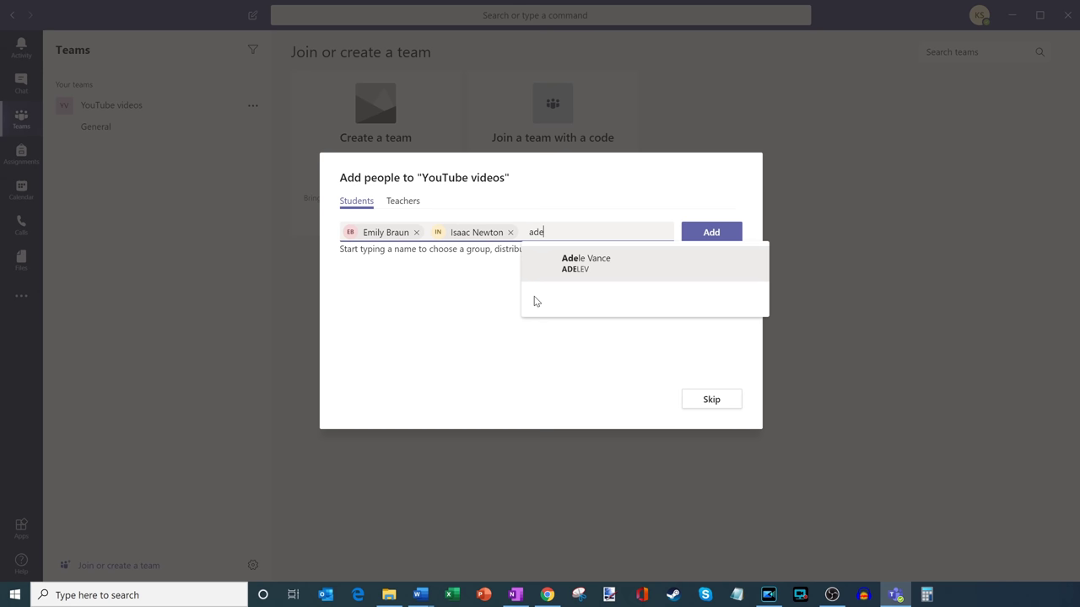
click(575, 268)
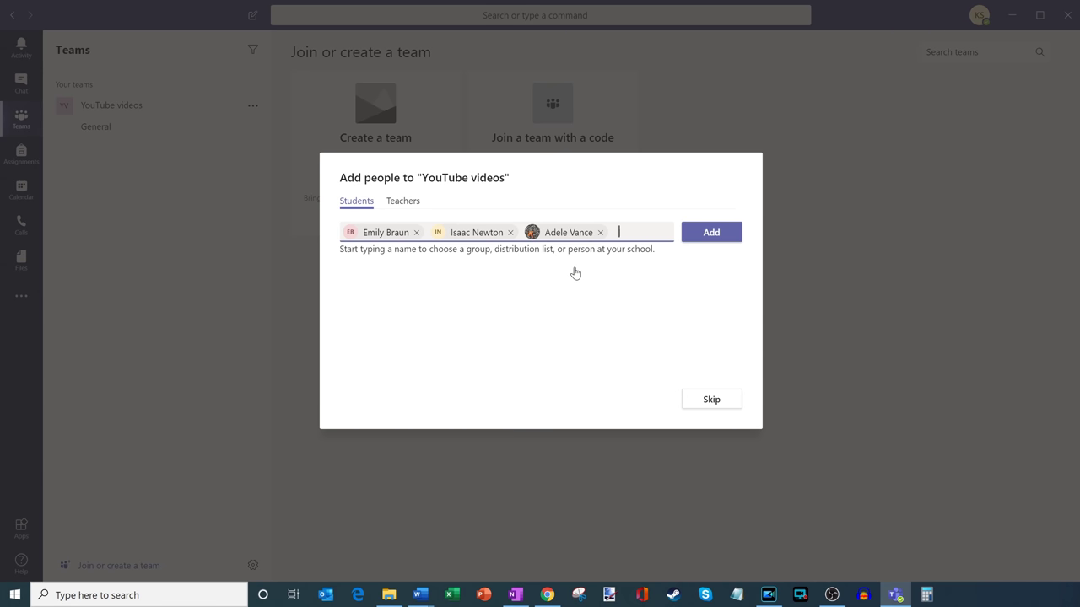
click(704, 234)
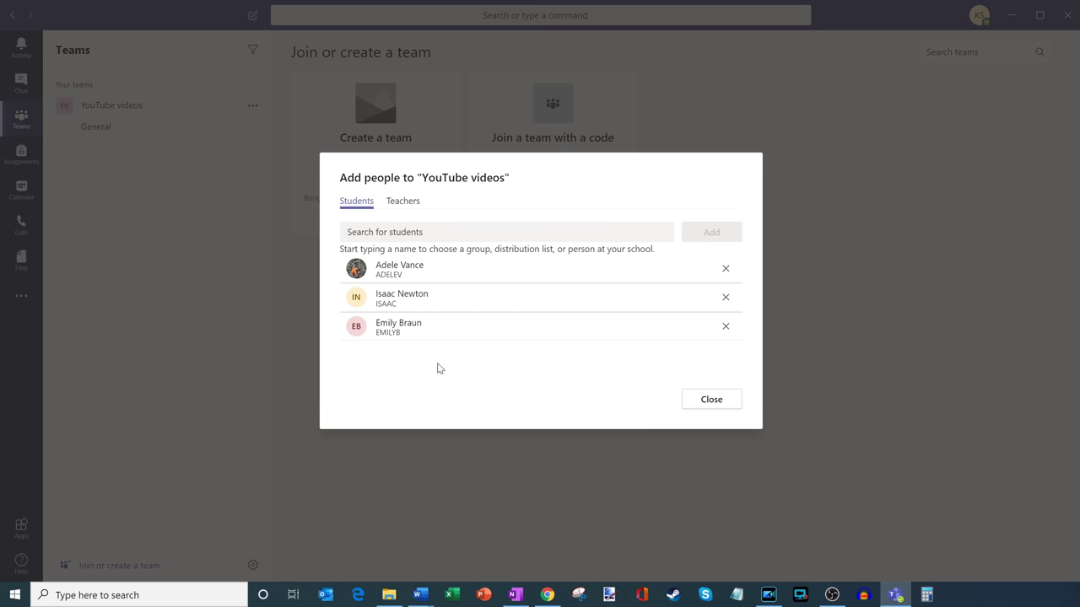
Check the Teachers tab, return to the student list, and close the Add people dialog.
click(405, 208)
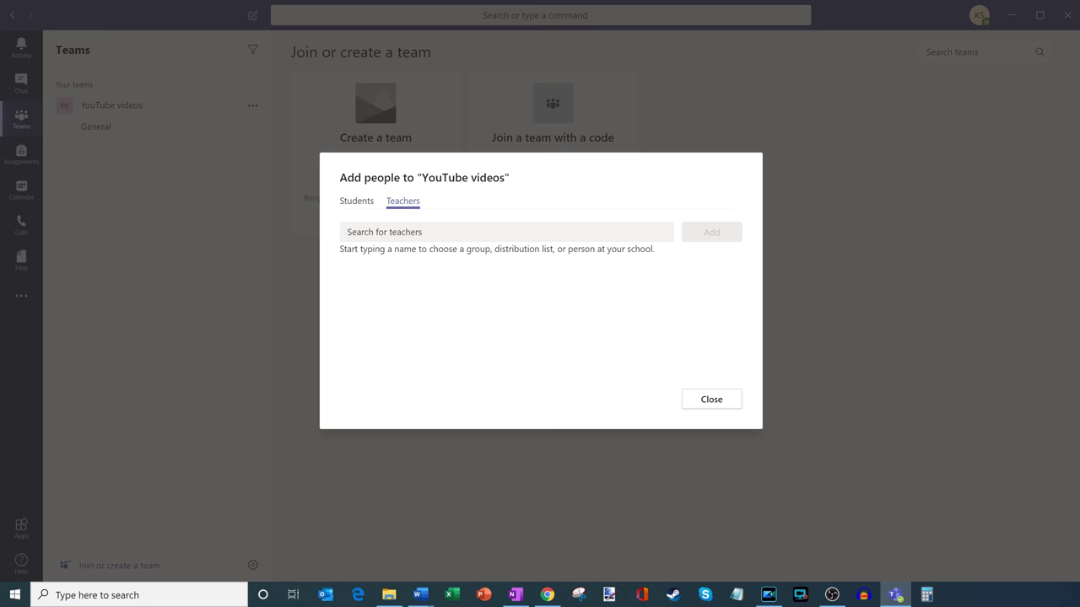
click(372, 203)
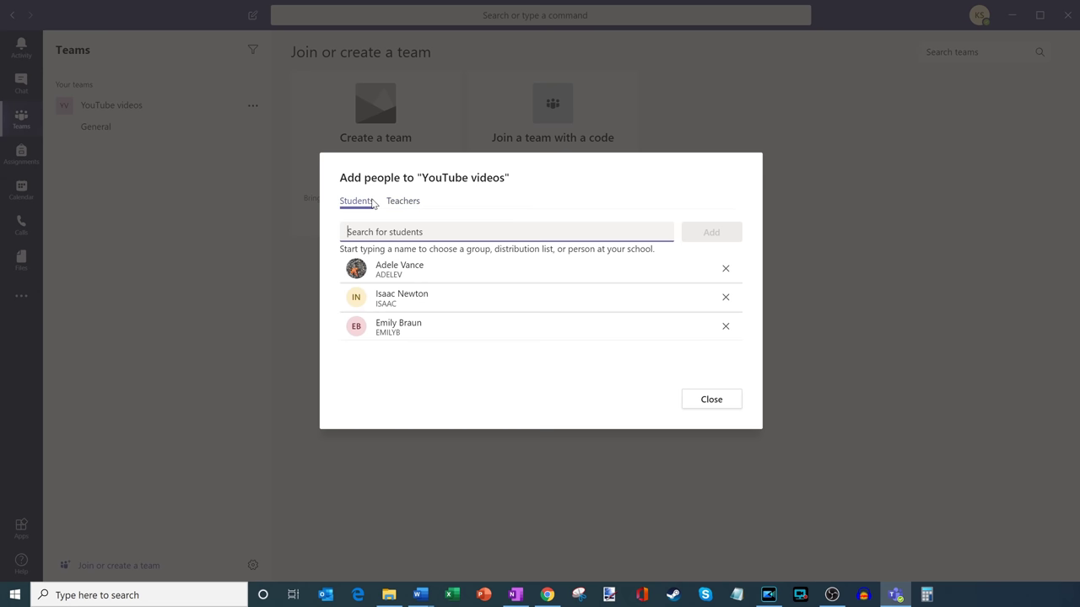
click(715, 405)
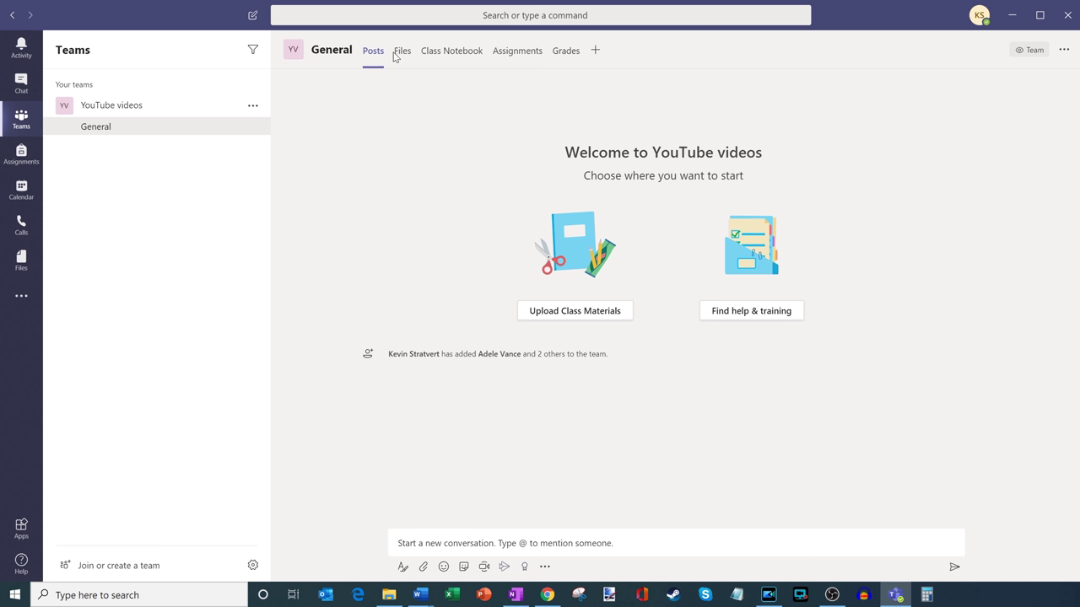
Open the General channel's Class Notebook tab and begin the OneNote Class Notebook setup.
click(456, 59)
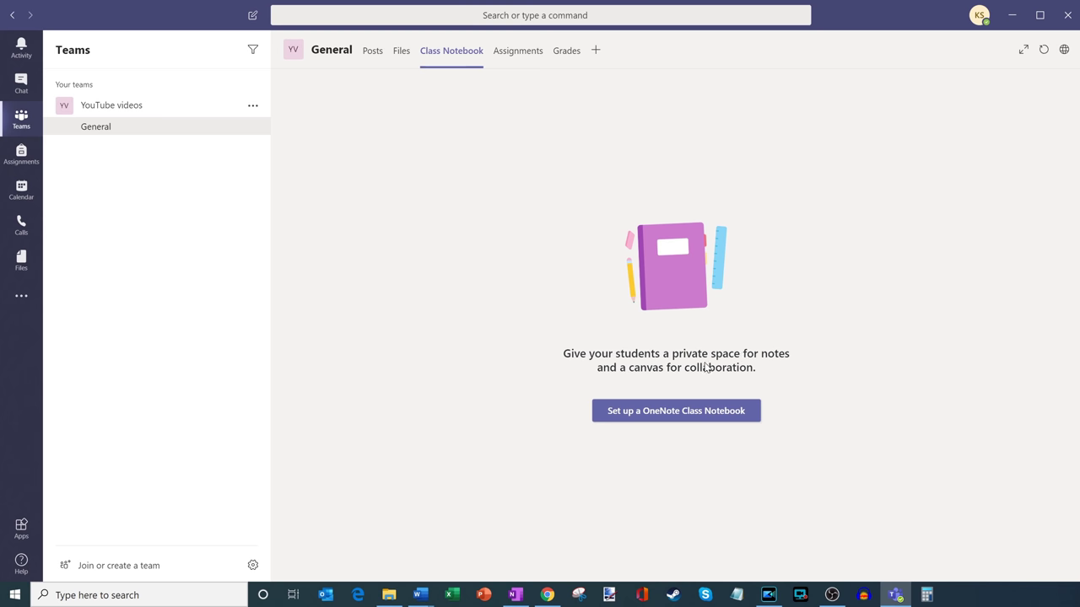
click(680, 414)
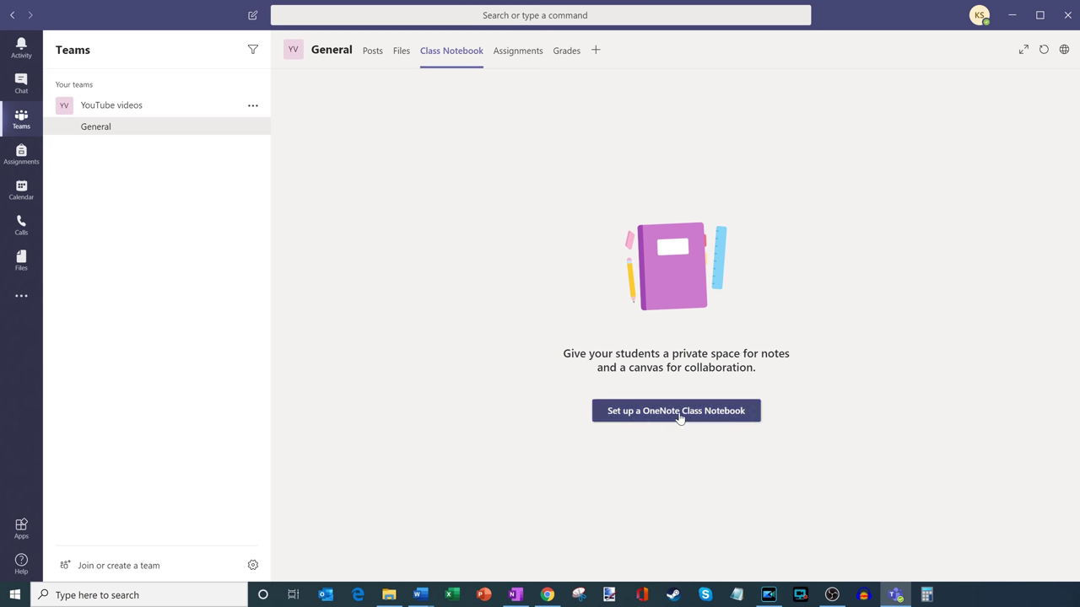
Start a Blank Notebook and review the Content Library's teacher and student permissions.
click(680, 421)
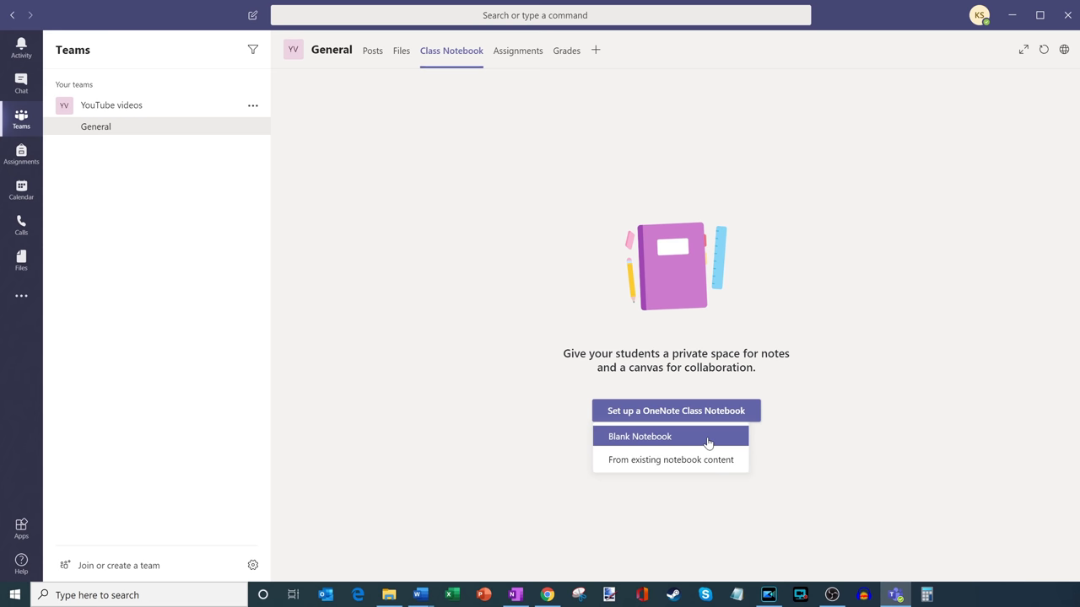
click(707, 441)
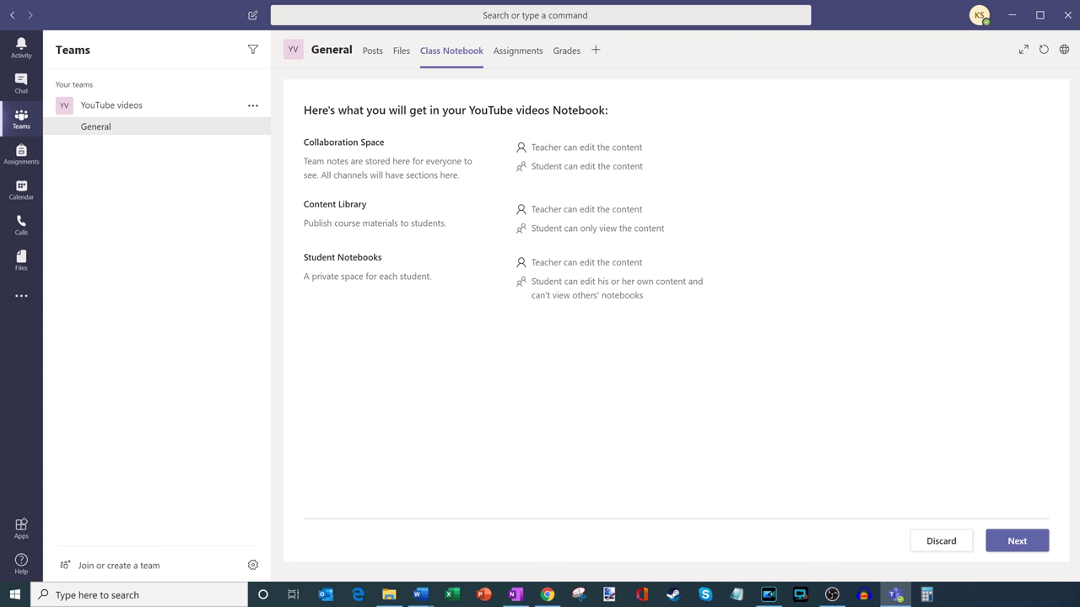
drag(530, 210, 630, 209)
drag(690, 234, 536, 227)
Keep the default Handouts, Class Notes, Homework and Quizzes sections and create the notebook.
click(1017, 541)
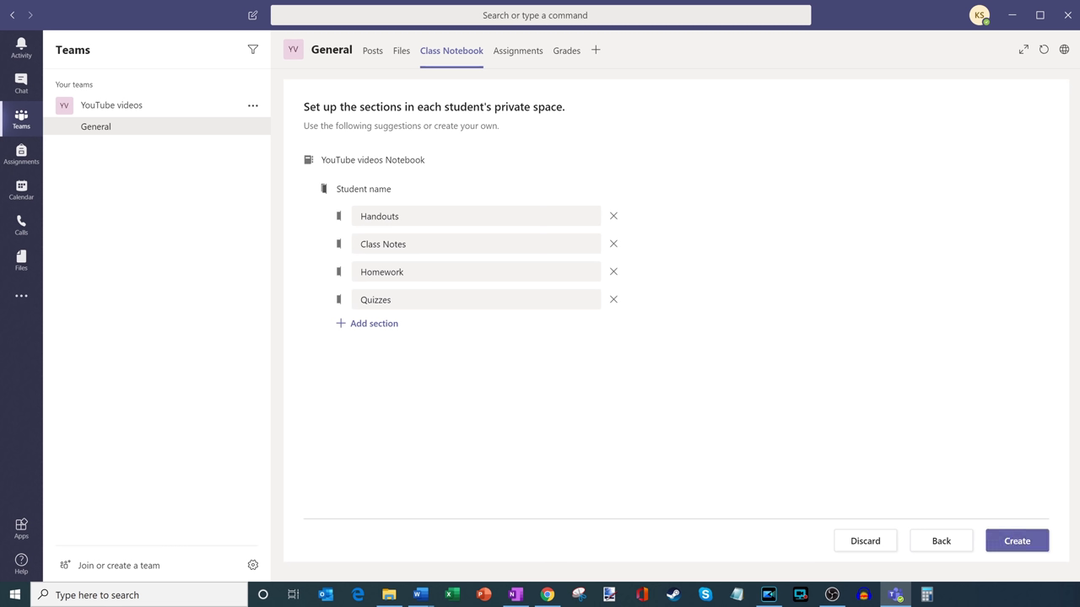
drag(337, 189, 394, 191)
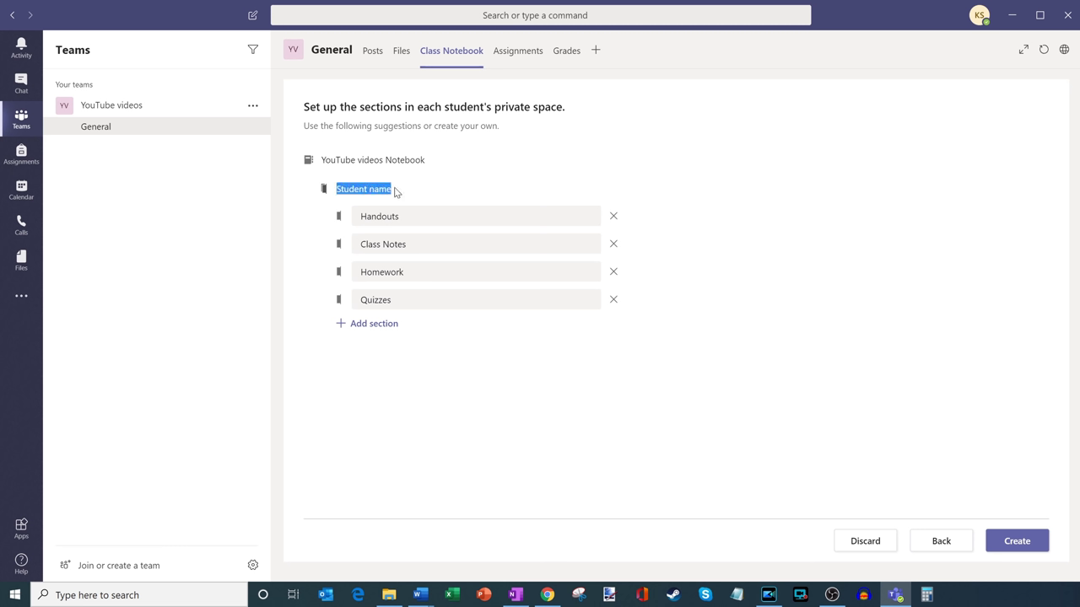
click(394, 191)
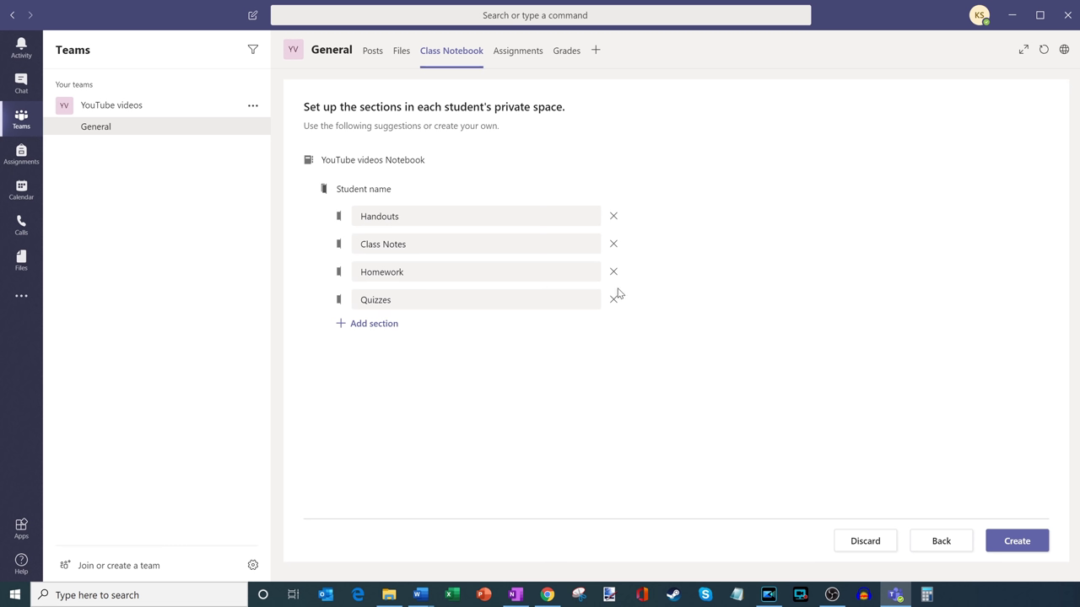
click(1008, 541)
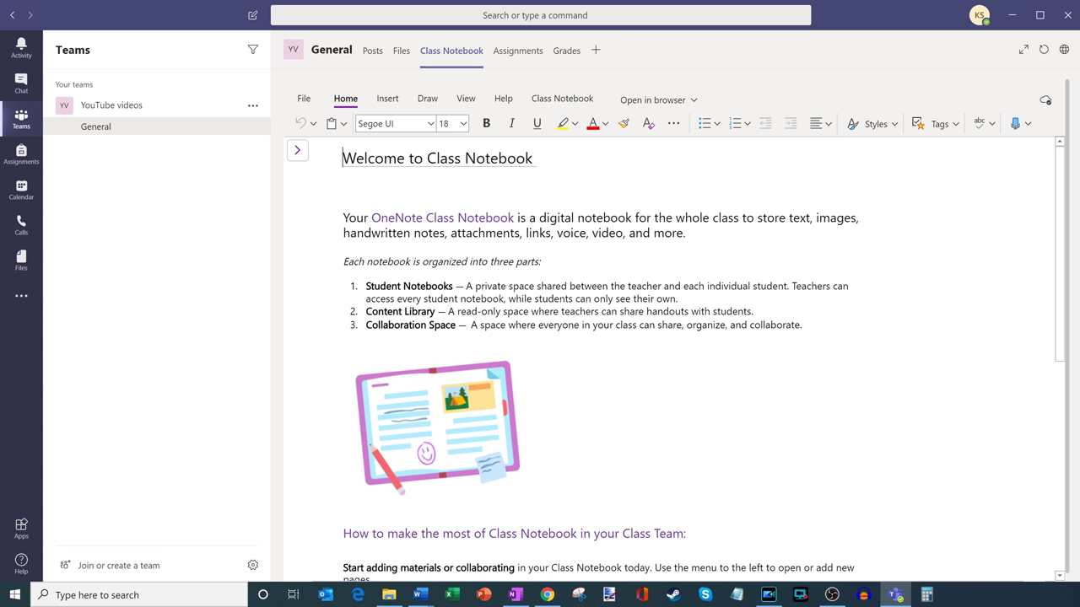
Show the notebook's sections and open 'Using the Collaboration Space' under _Collaboration Space.
click(678, 103)
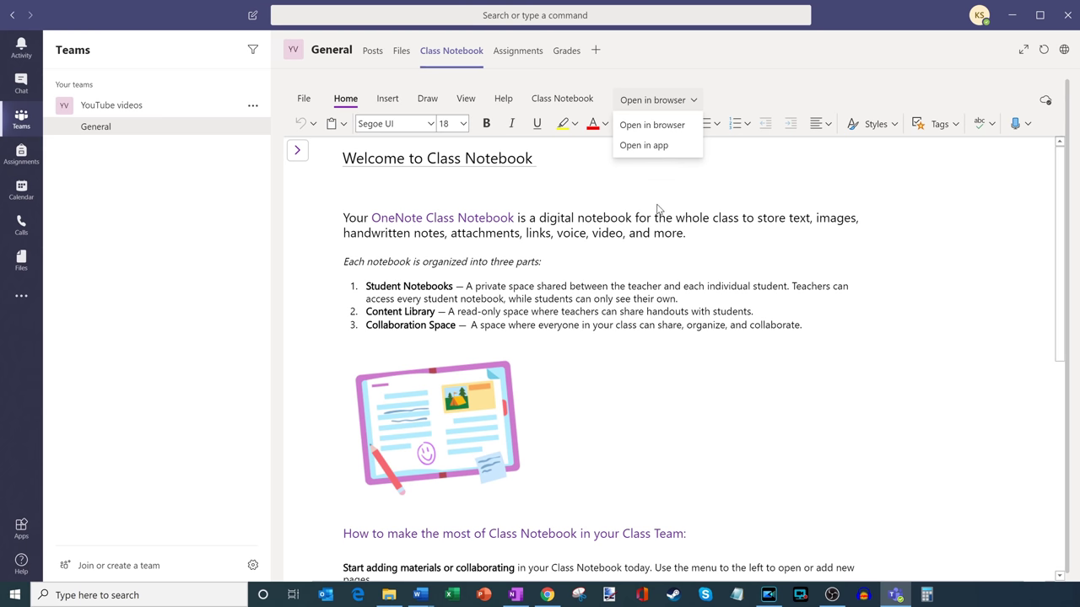
click(665, 234)
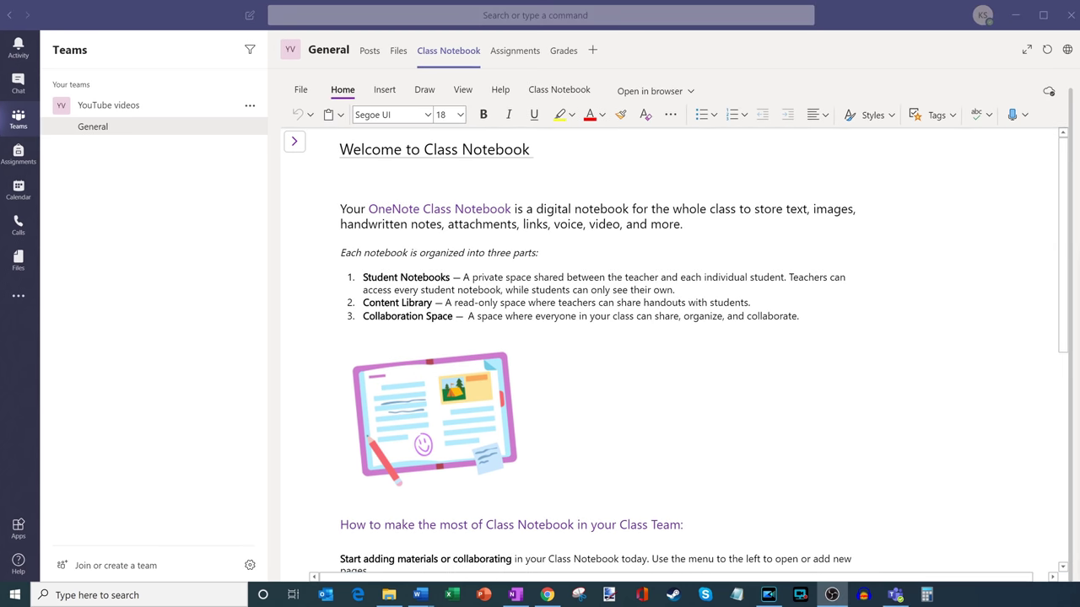
click(295, 145)
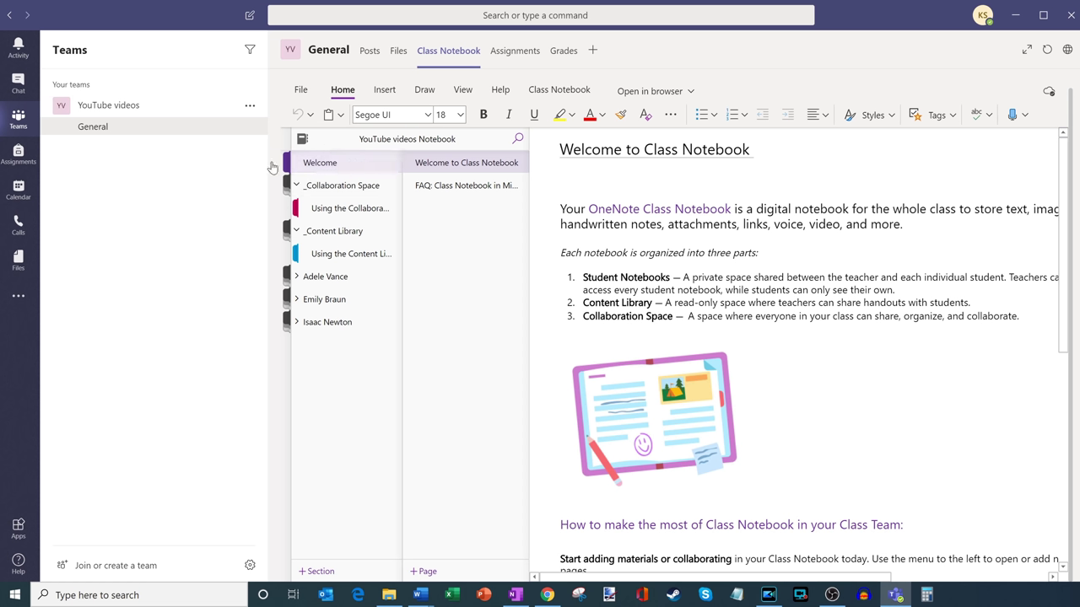
click(368, 170)
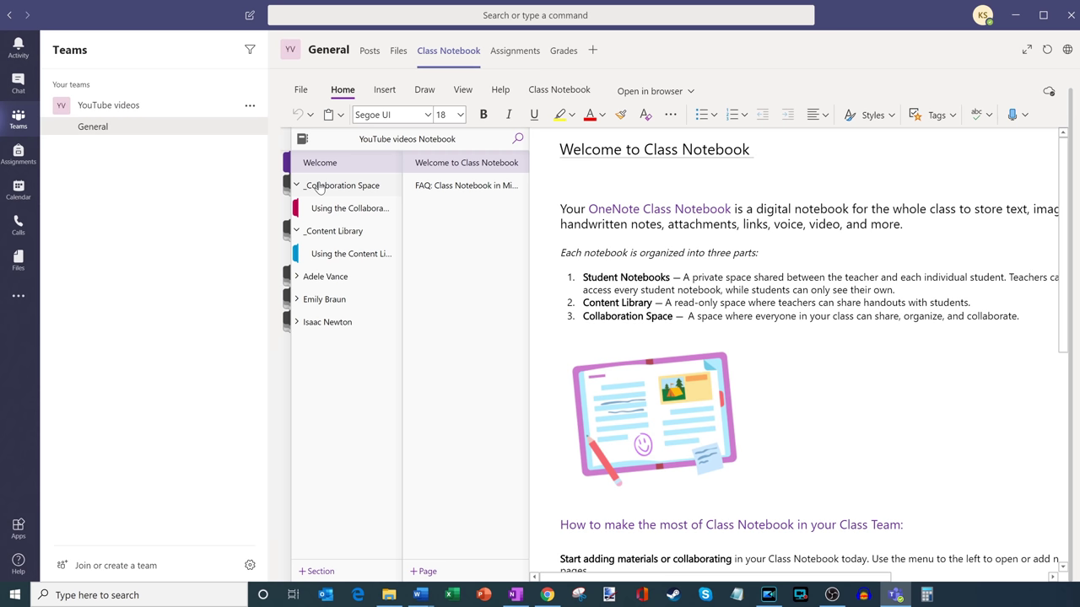
click(376, 184)
click(381, 186)
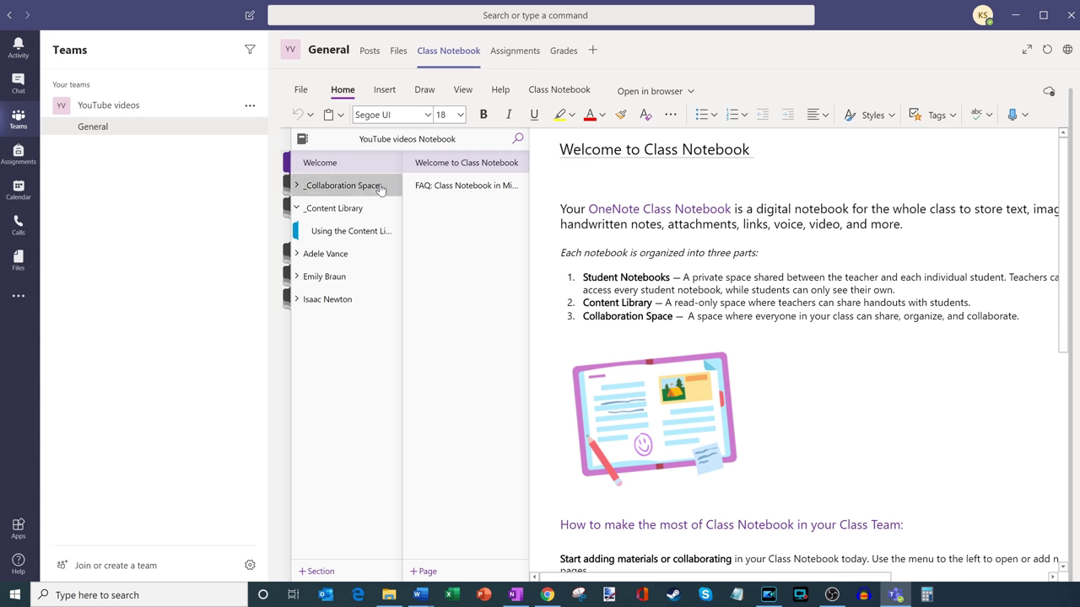
click(367, 217)
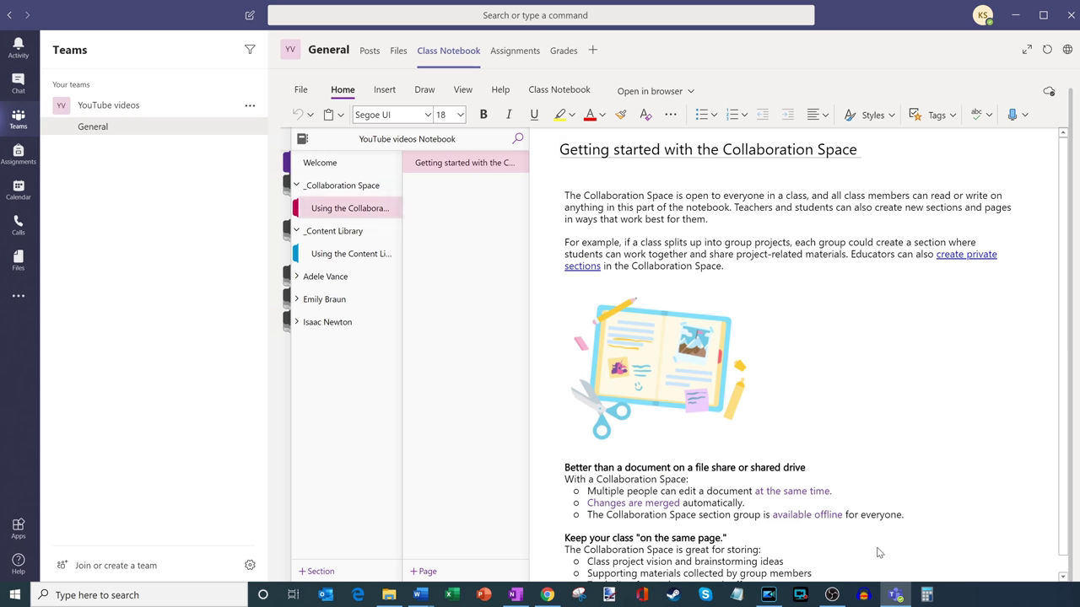
Add a 'Monday lecture' page to the Collaboration Space, then open 'Using the Content Library'.
click(424, 573)
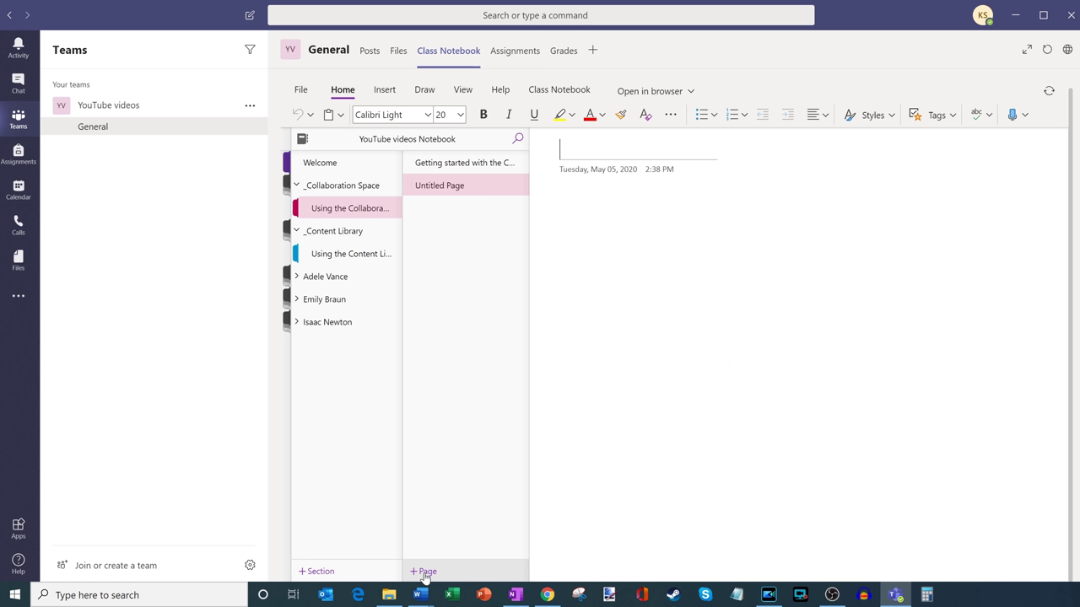
text(Monday le)
text(cture)
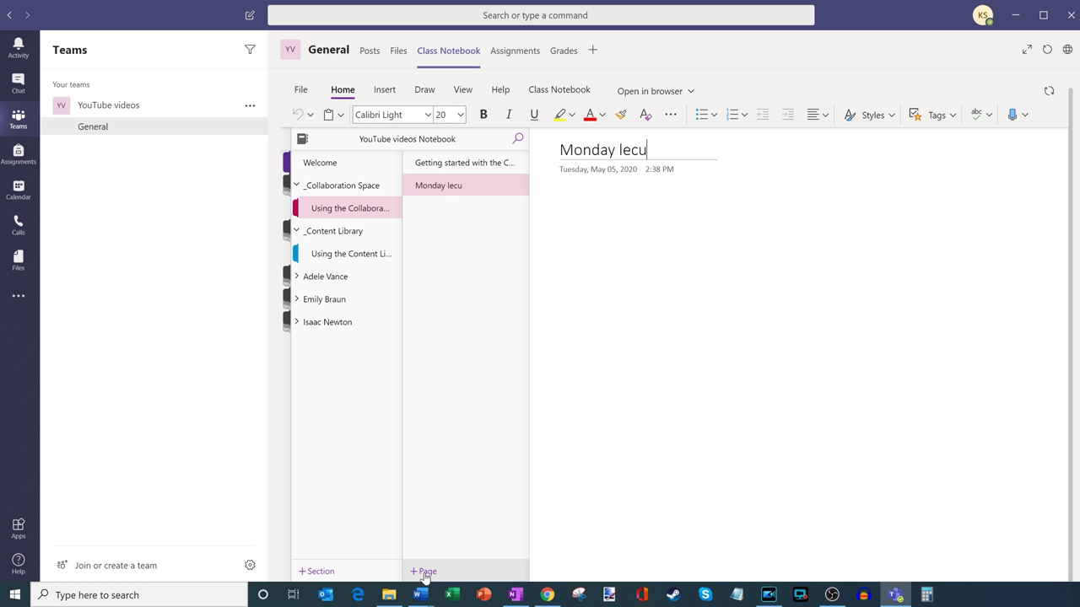
key(Return)
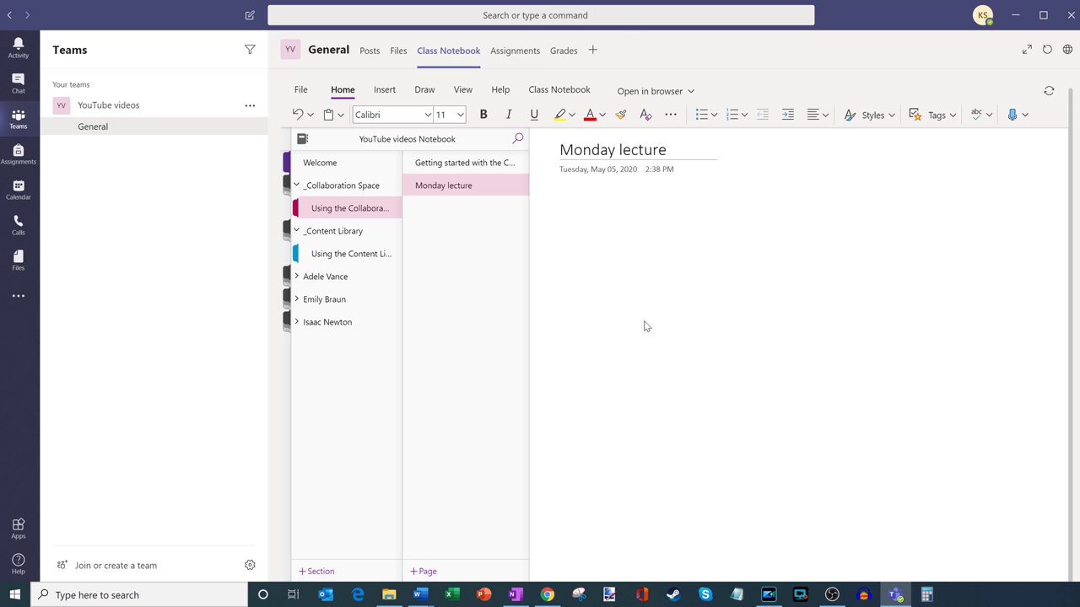
click(353, 253)
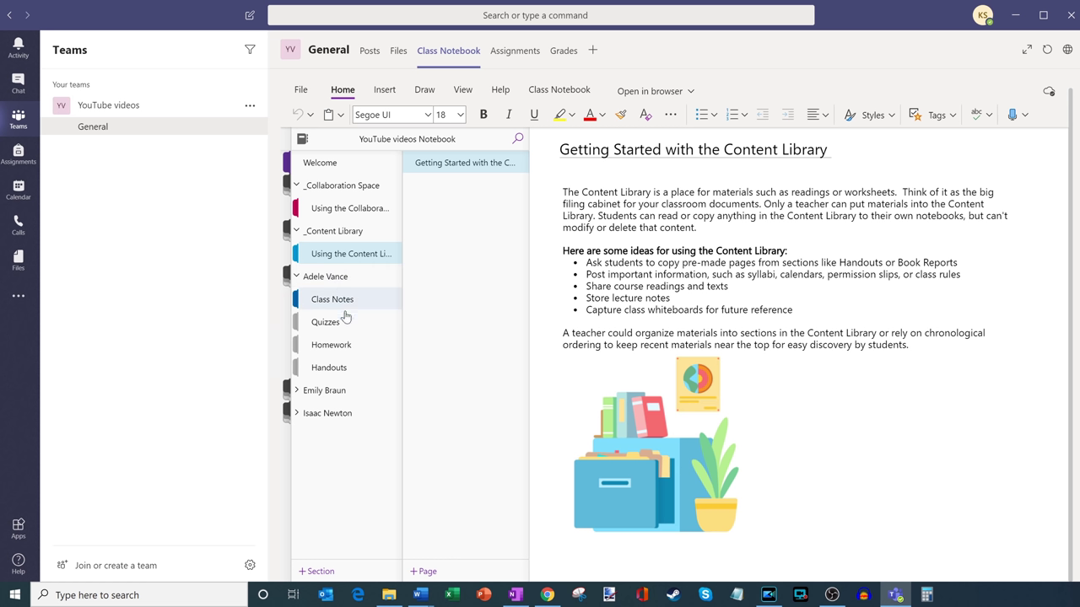
Browse a student's Class Notes, Quizzes, Homework and Handouts sections.
click(346, 390)
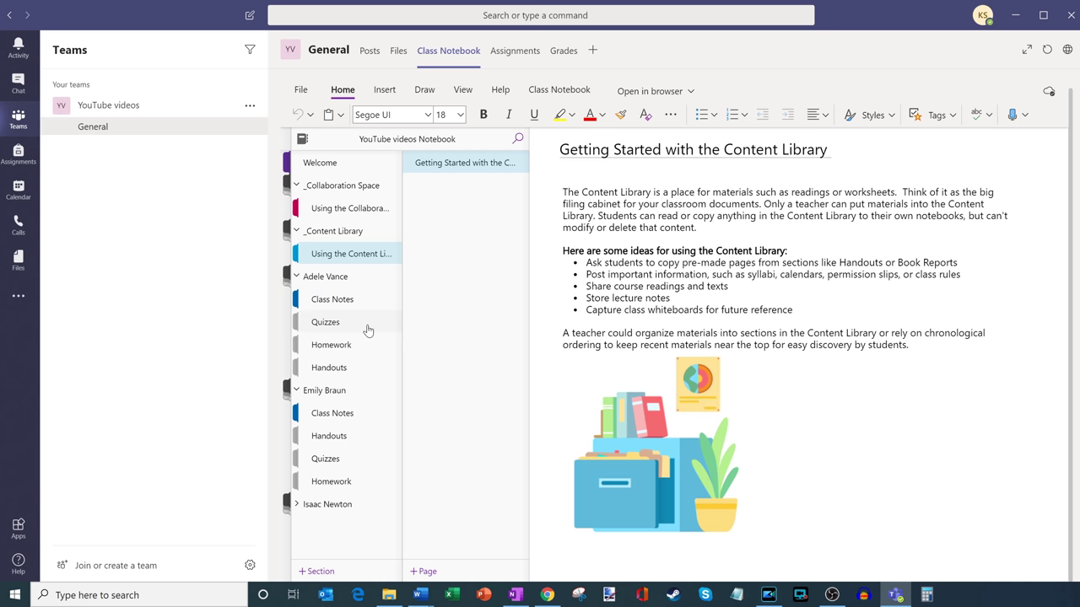
click(362, 301)
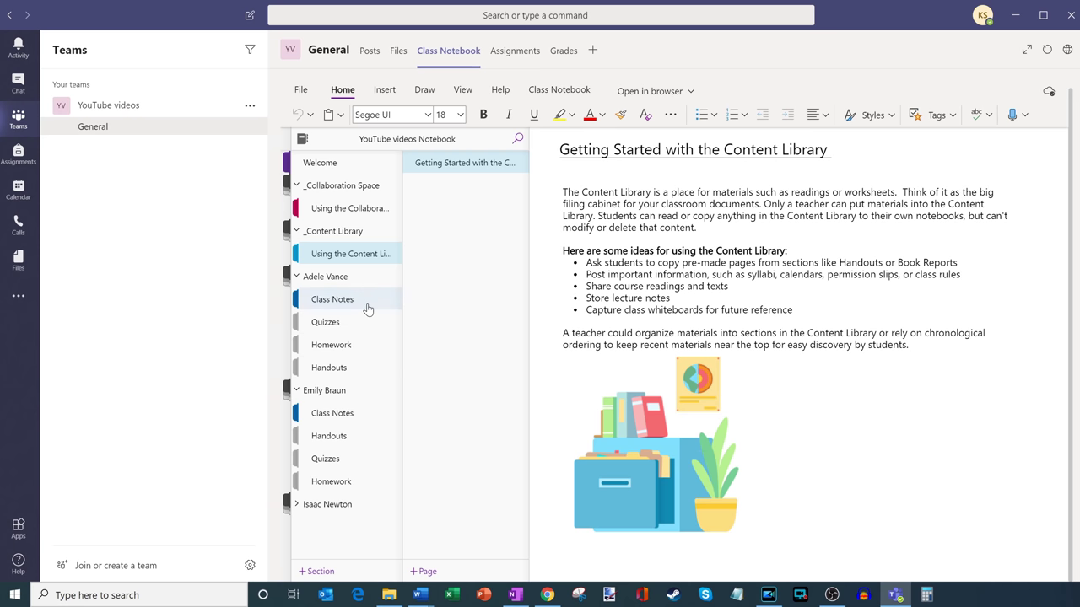
click(365, 322)
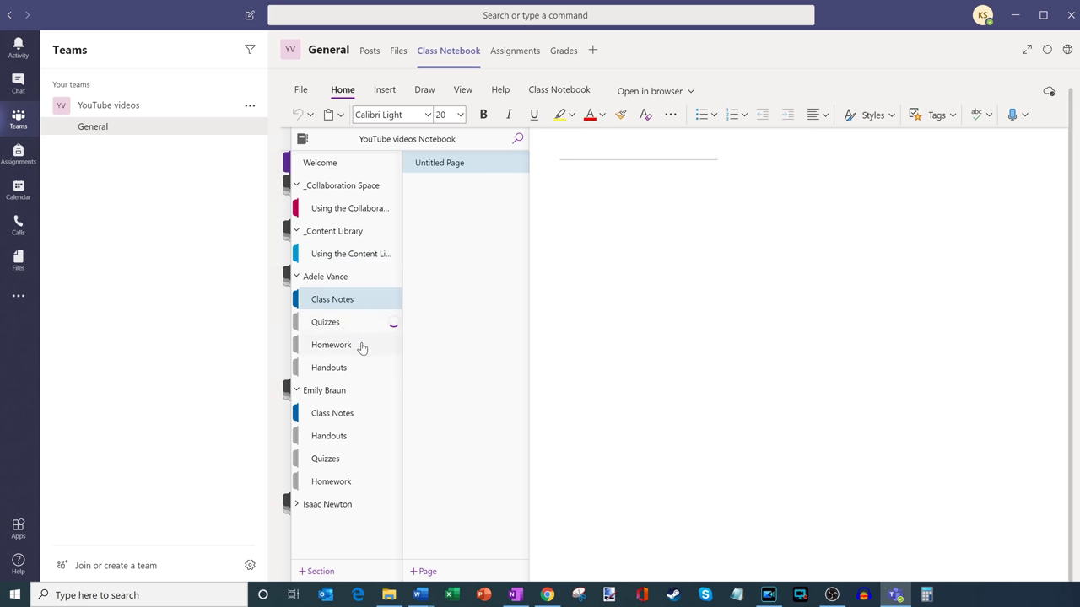
click(362, 345)
click(357, 369)
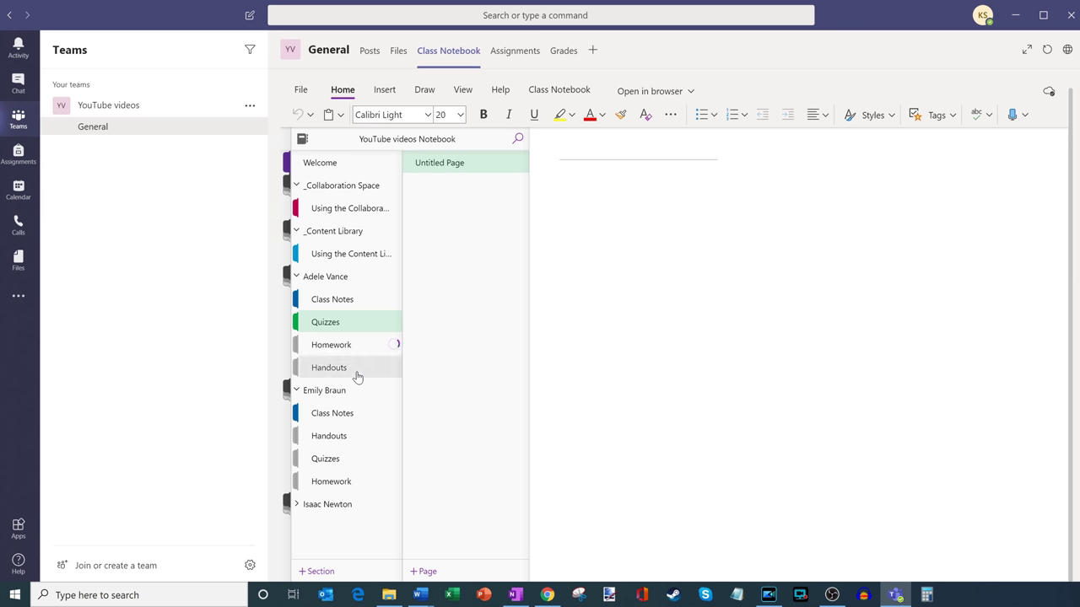
Collapse all section groups, show the Class Notebook teacher tools, and reopen Welcome.
click(310, 278)
click(301, 279)
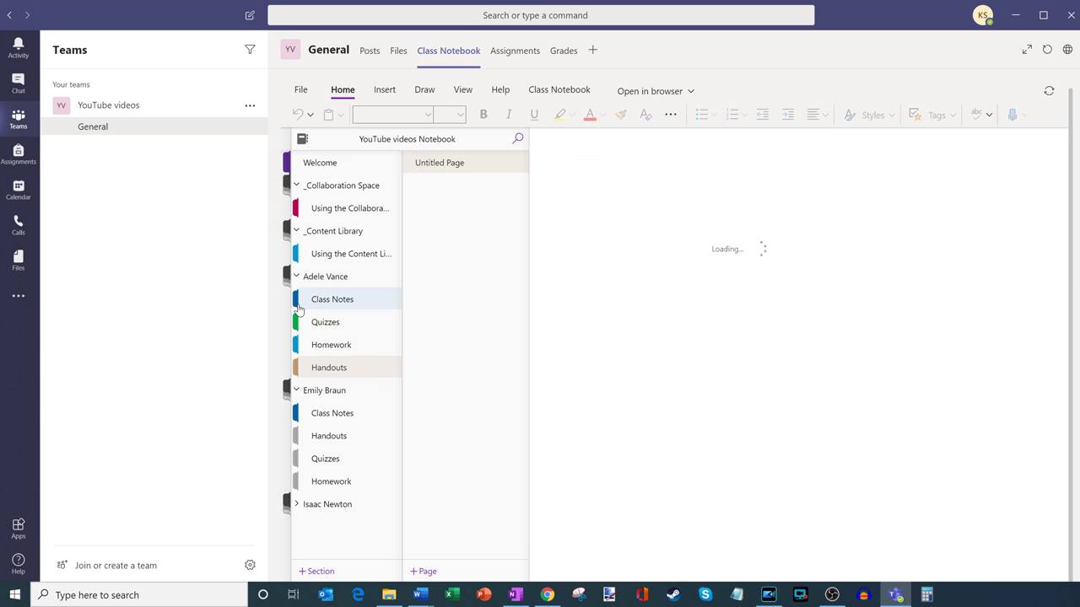
click(296, 279)
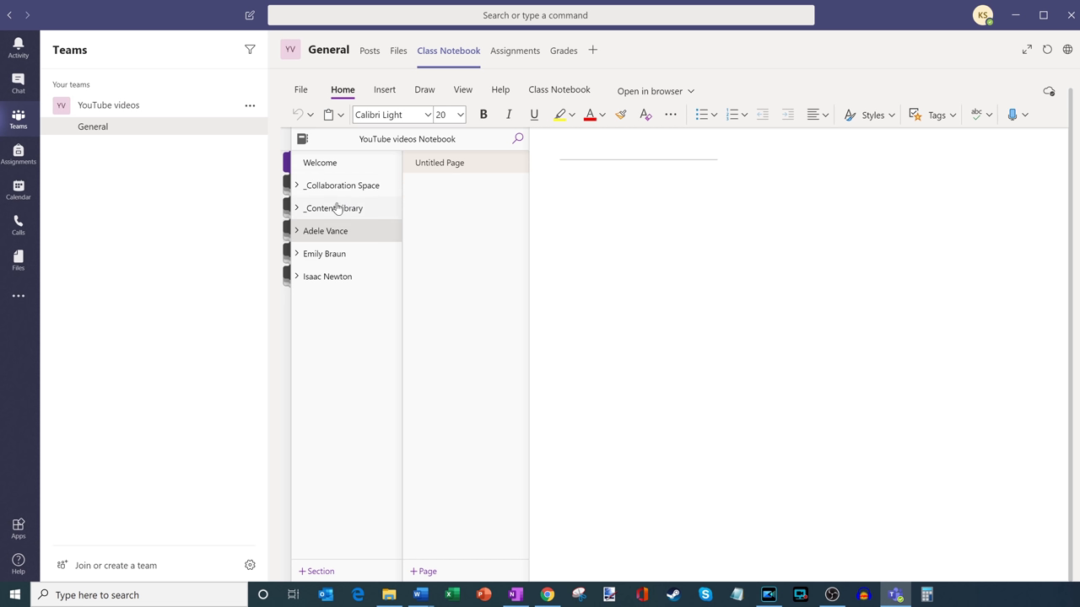
click(333, 240)
click(566, 92)
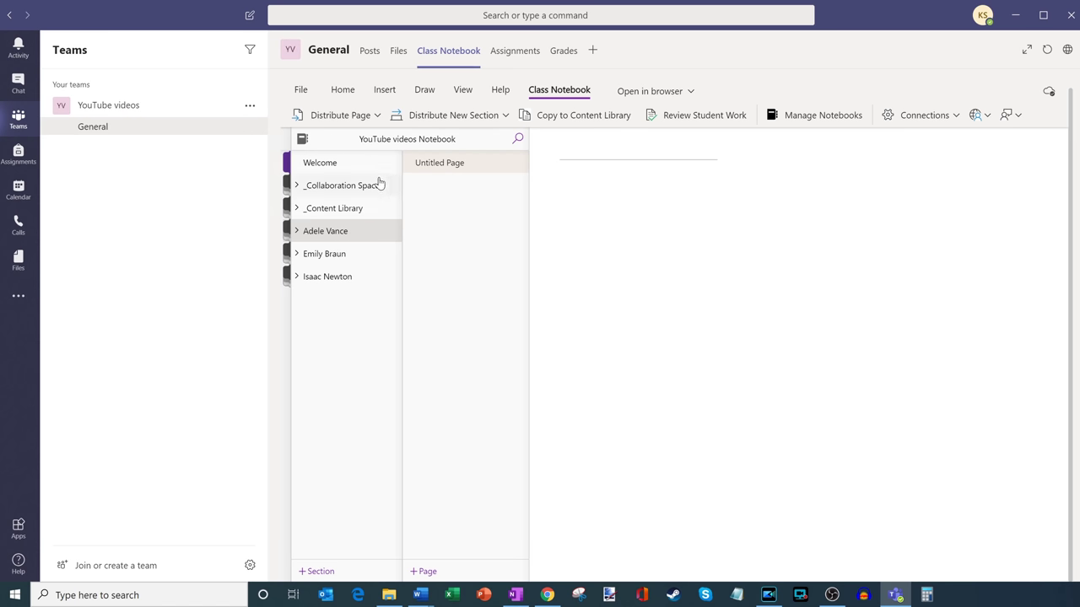
click(355, 168)
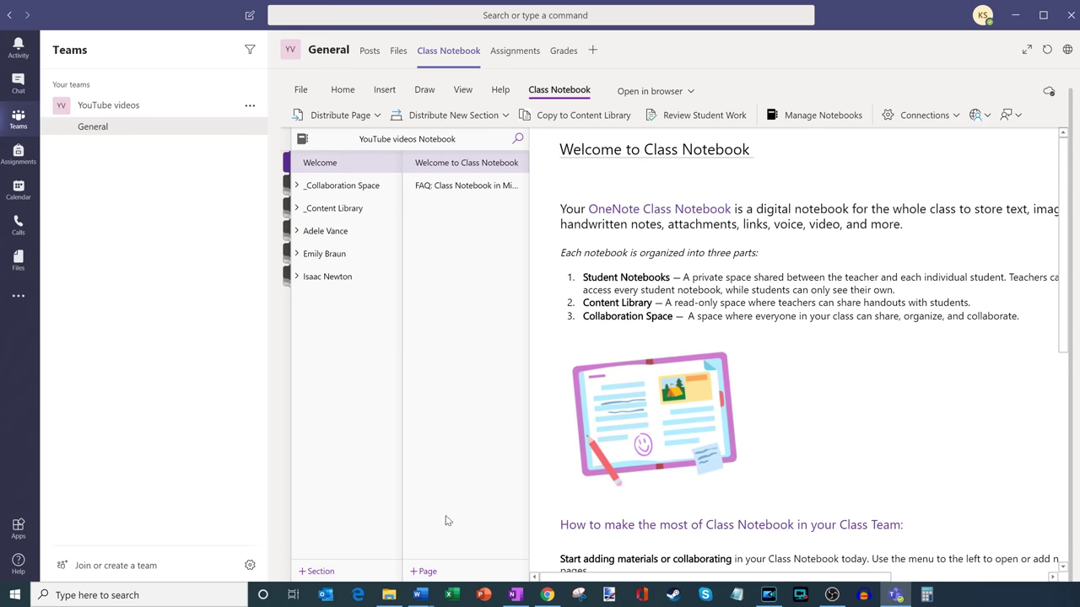
Add a 'Favorite YouTuber' page to Welcome asking 'Who is your favorite YouTuber?'.
click(423, 571)
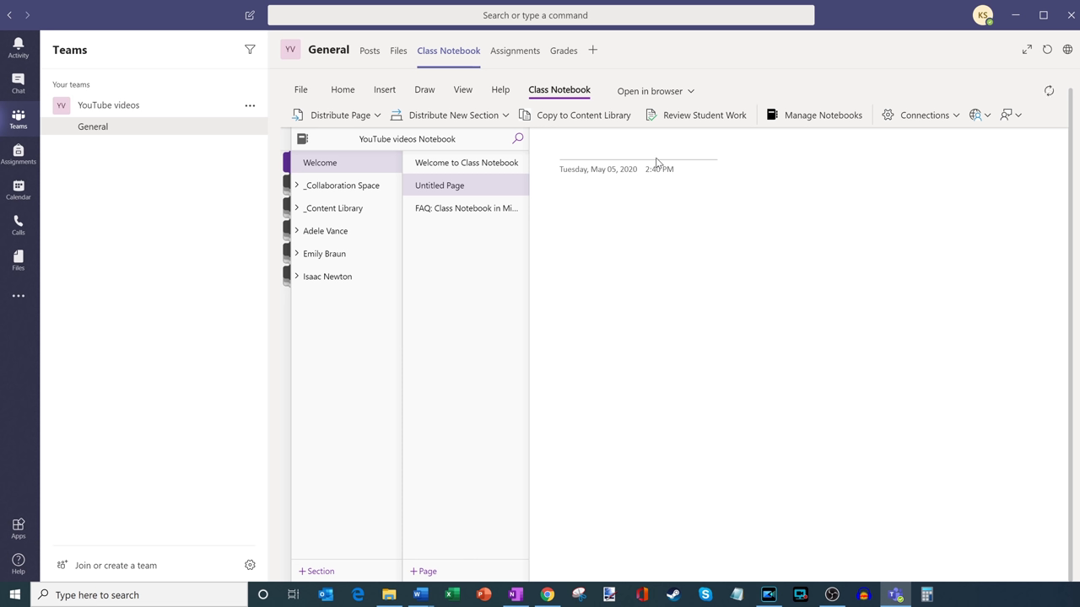
text(Favorite YouTuber)
key(Return)
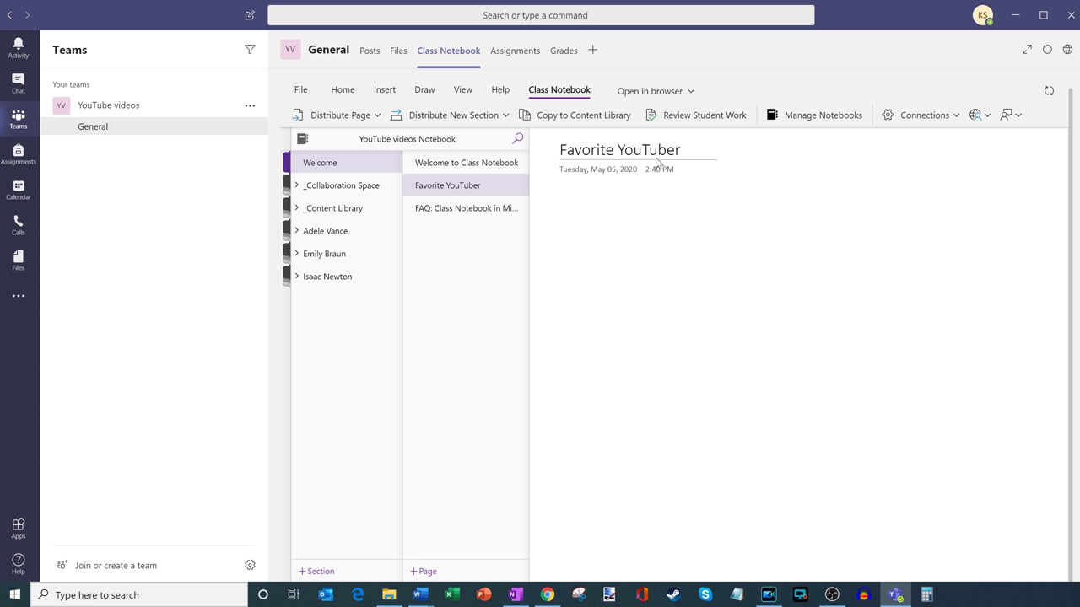
text(Who is your favorite yYouTuber?)
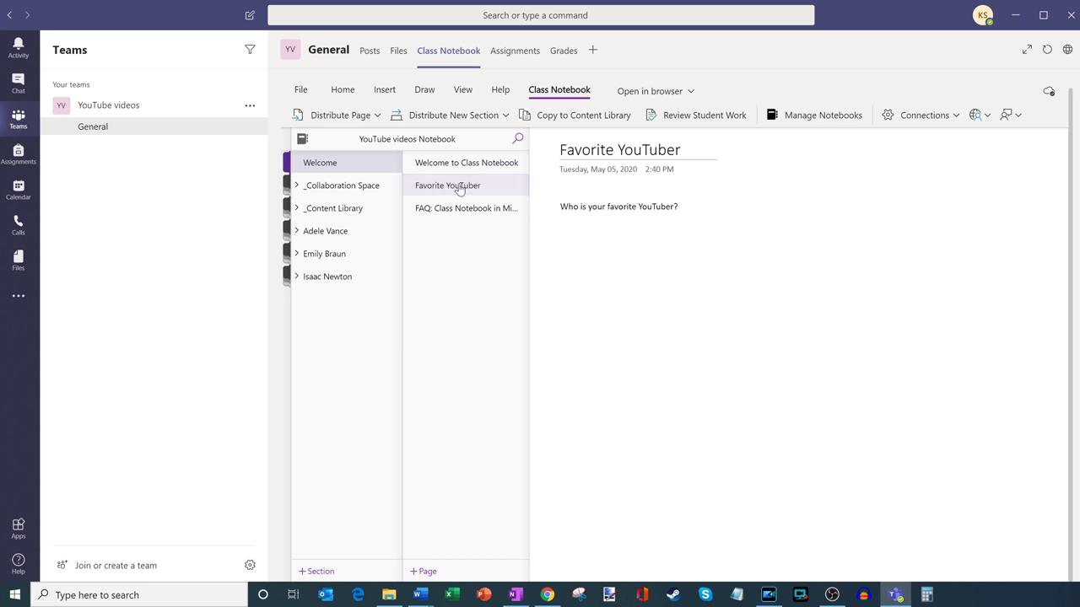
click(368, 118)
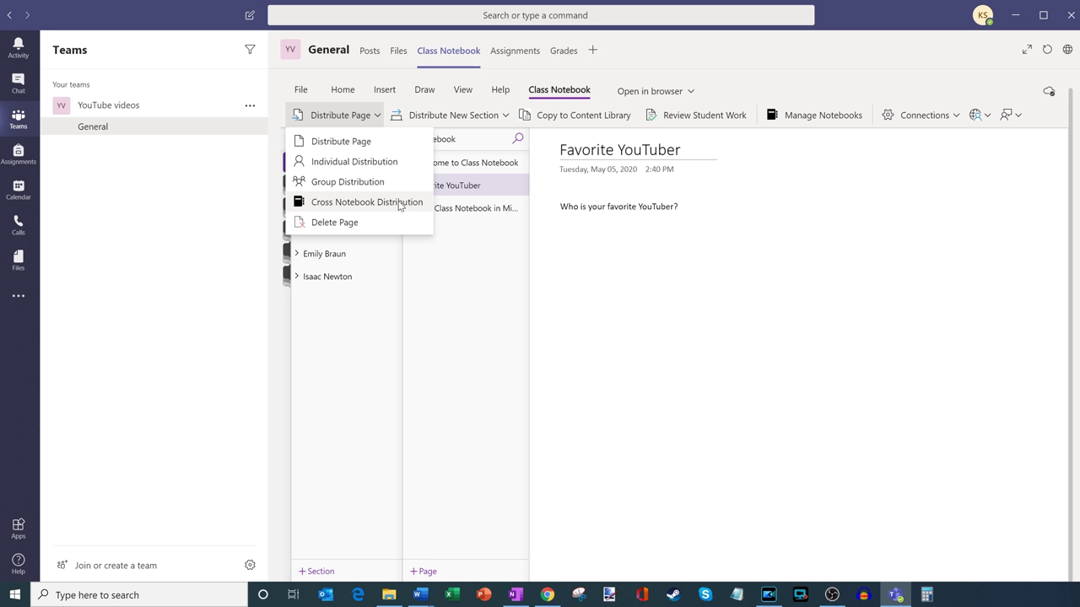
Distribute the Favorite YouTuber page to all students' Quizzes sections, then close the distribution panel.
click(397, 146)
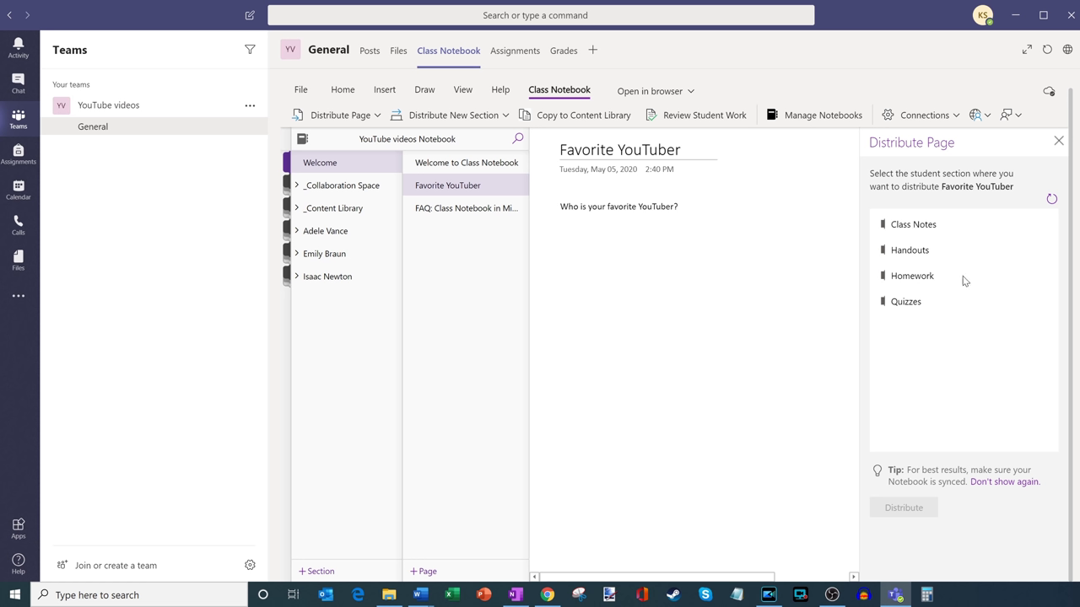
click(917, 308)
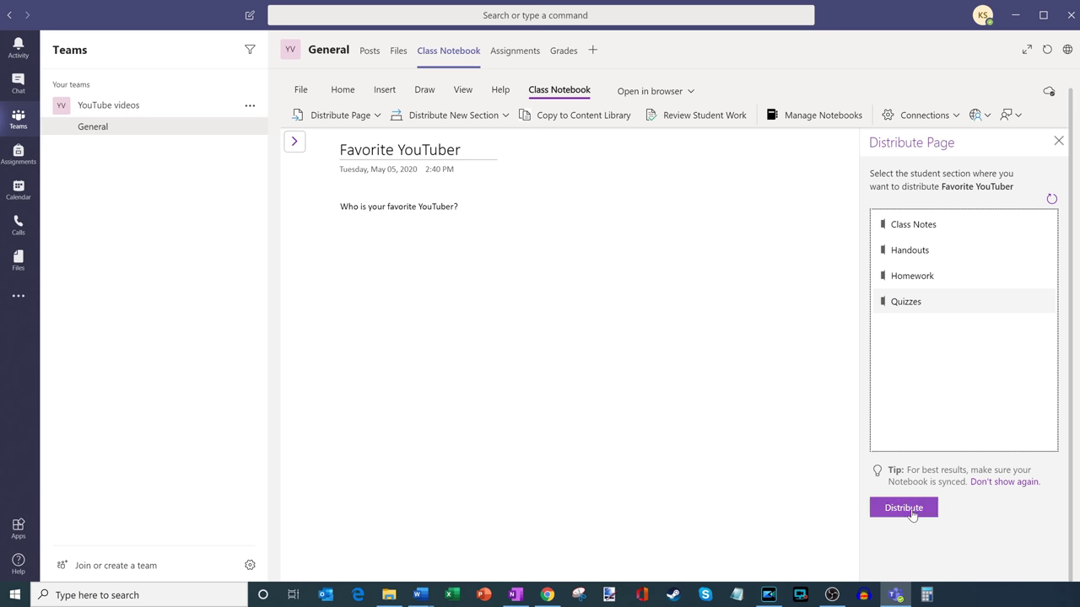
click(911, 512)
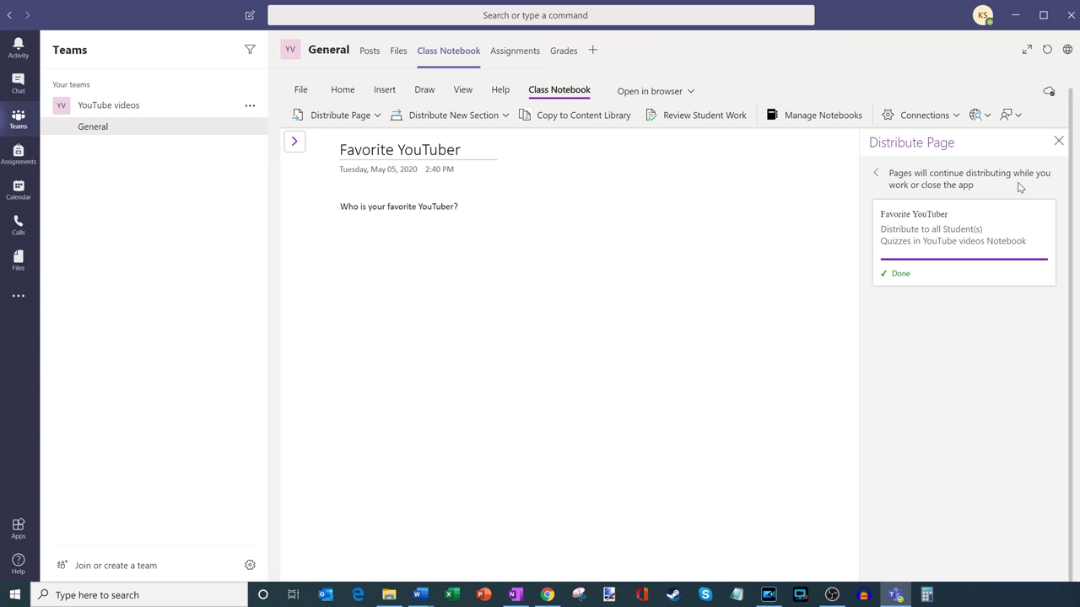
click(1059, 140)
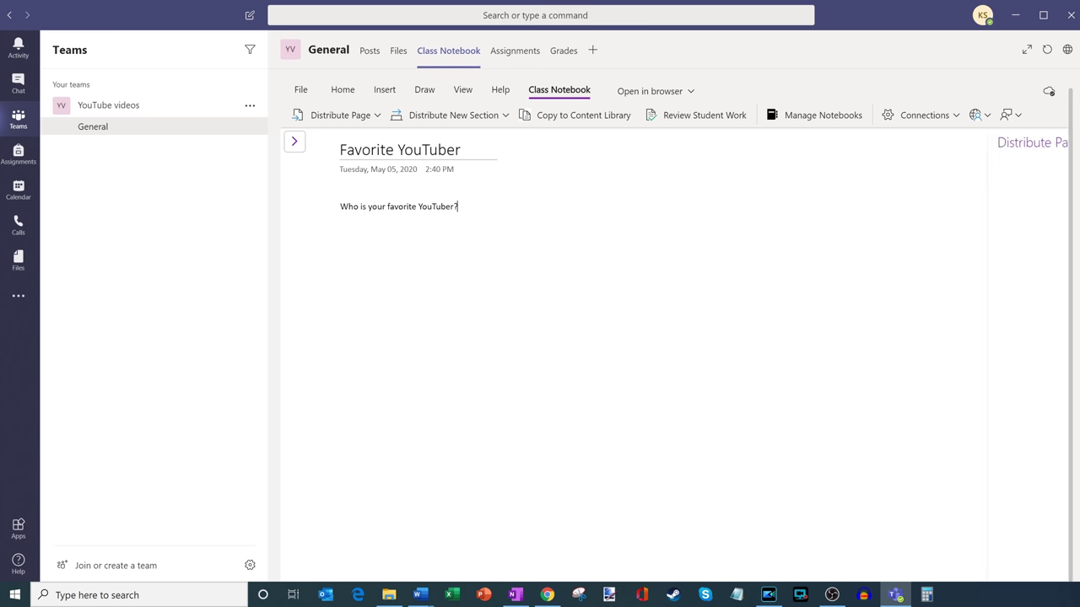
Open the first student's Quizzes section to confirm the Favorite YouTuber page arrived.
click(294, 141)
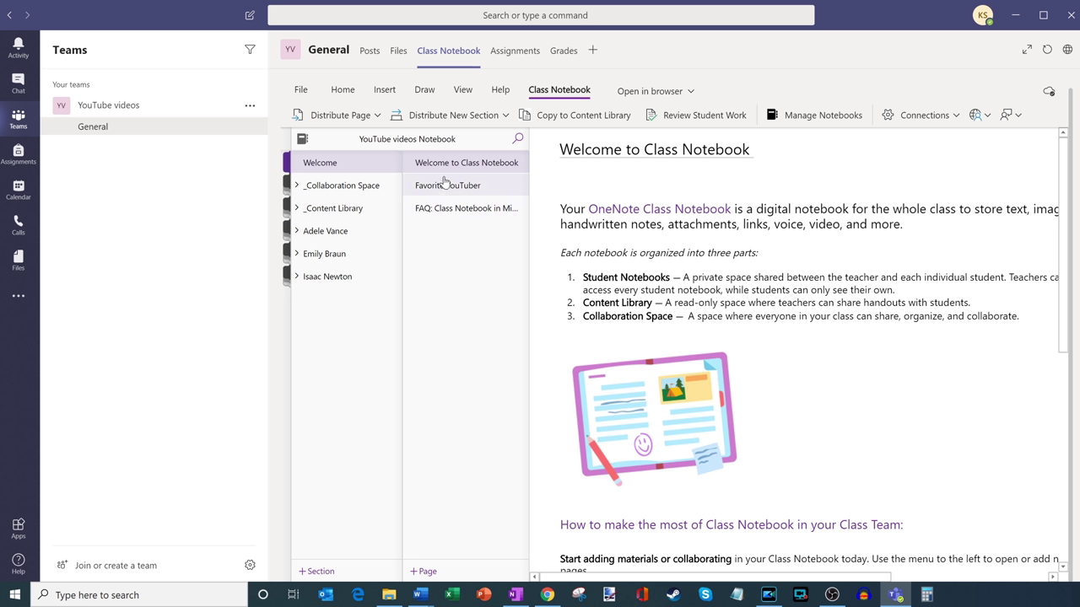
click(296, 231)
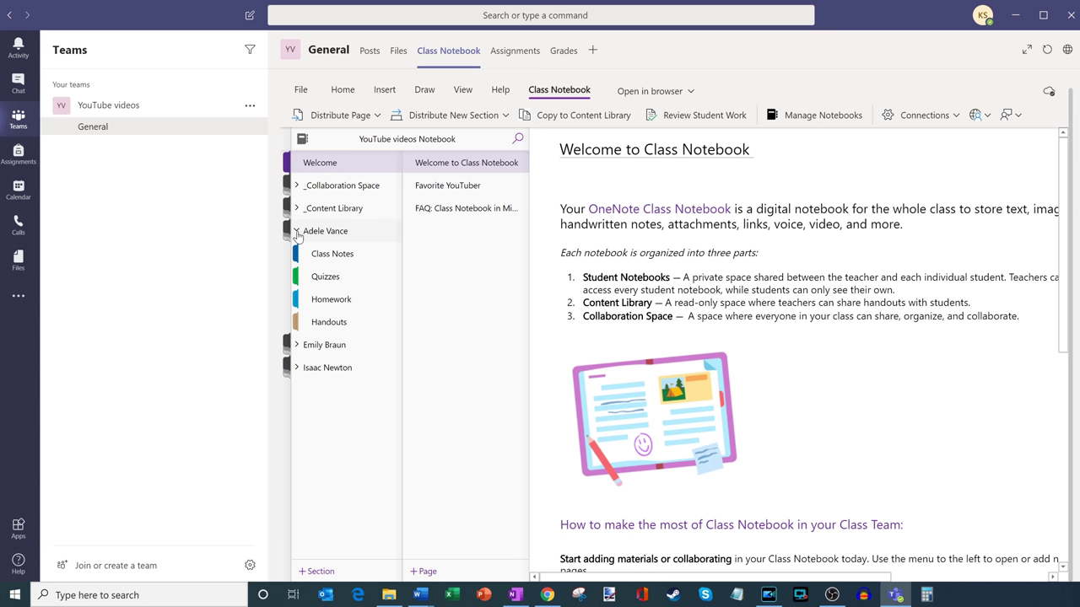
click(351, 278)
click(439, 189)
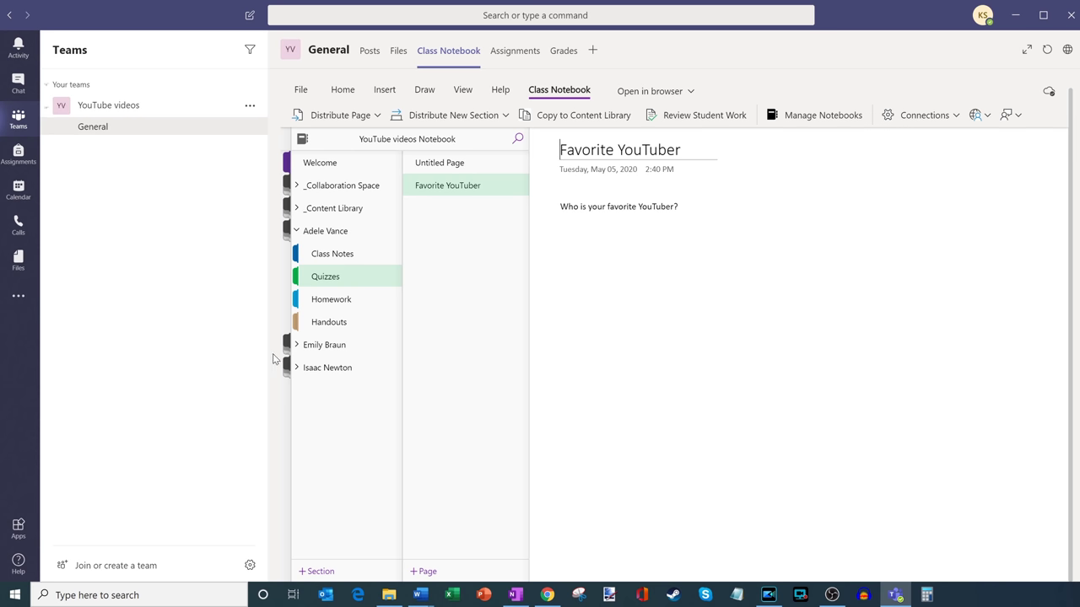
Check a second student's Quizzes section, collapse both student groups, and open Distribute Page.
click(296, 346)
click(319, 412)
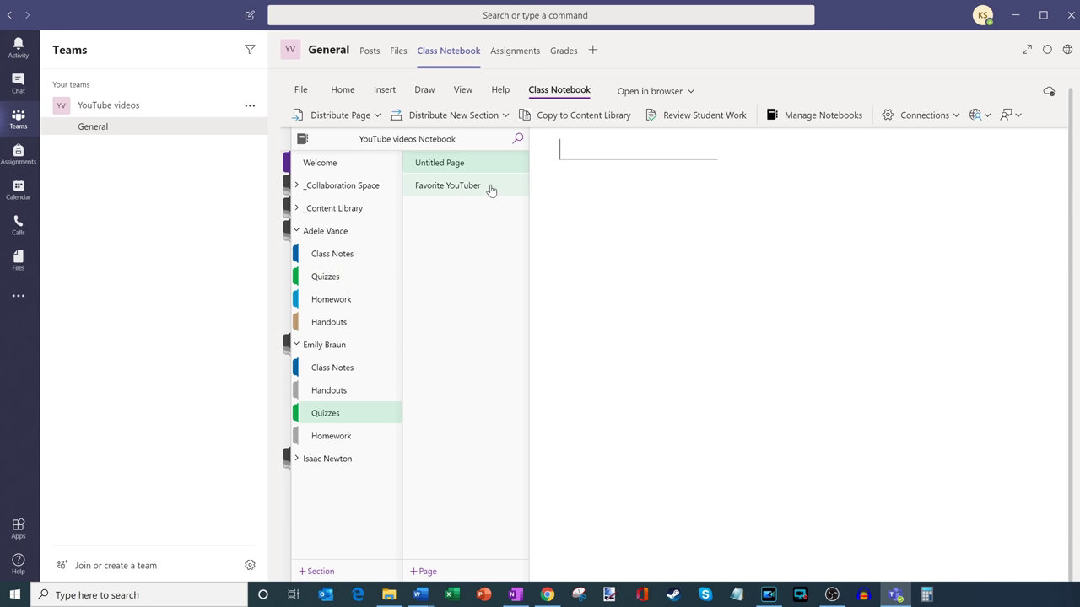
click(296, 345)
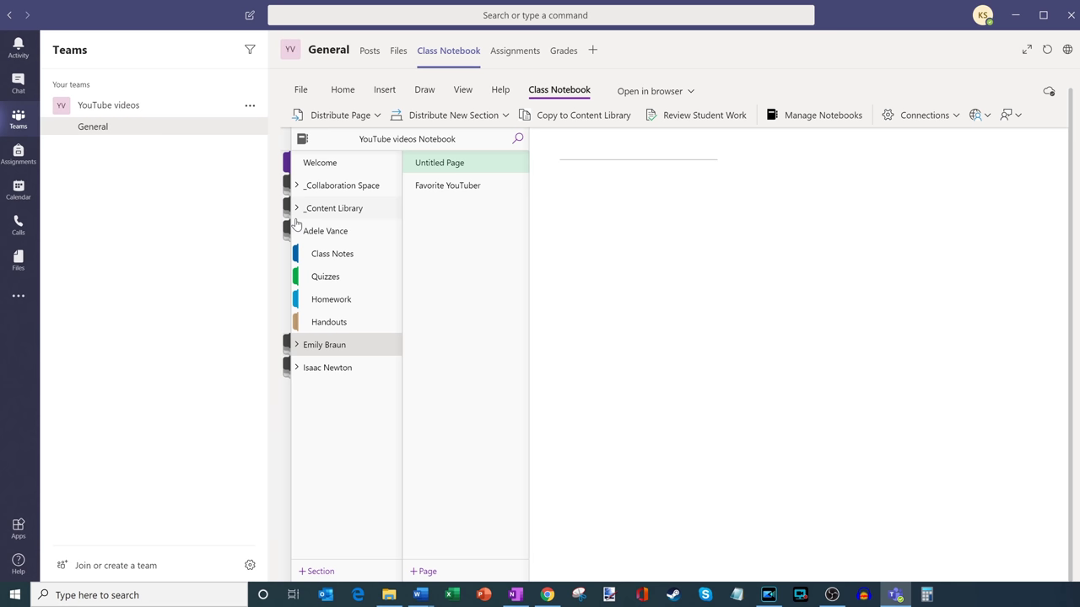
click(296, 231)
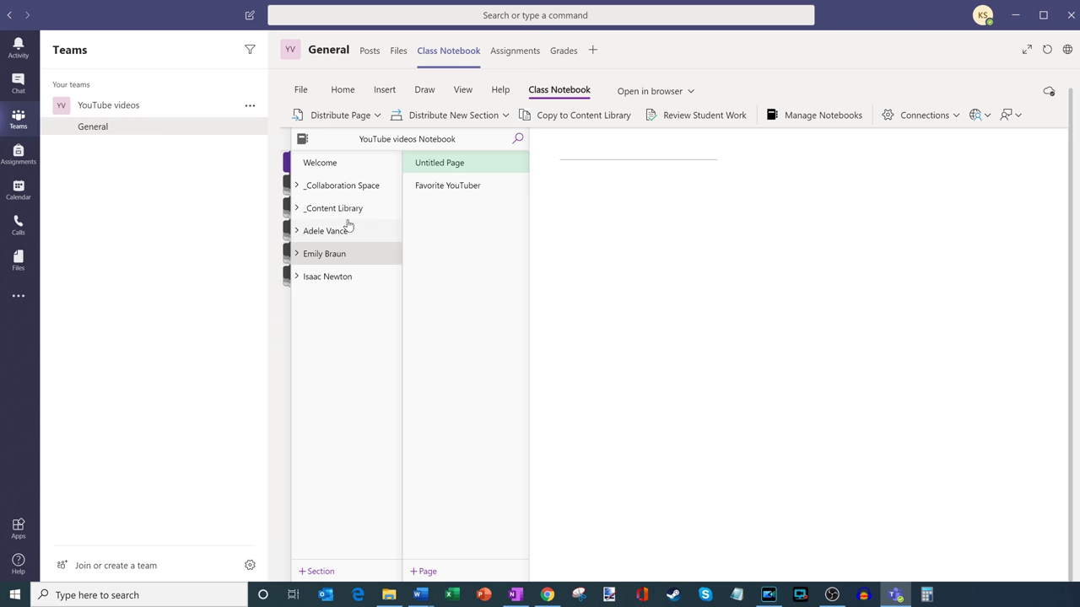
click(362, 116)
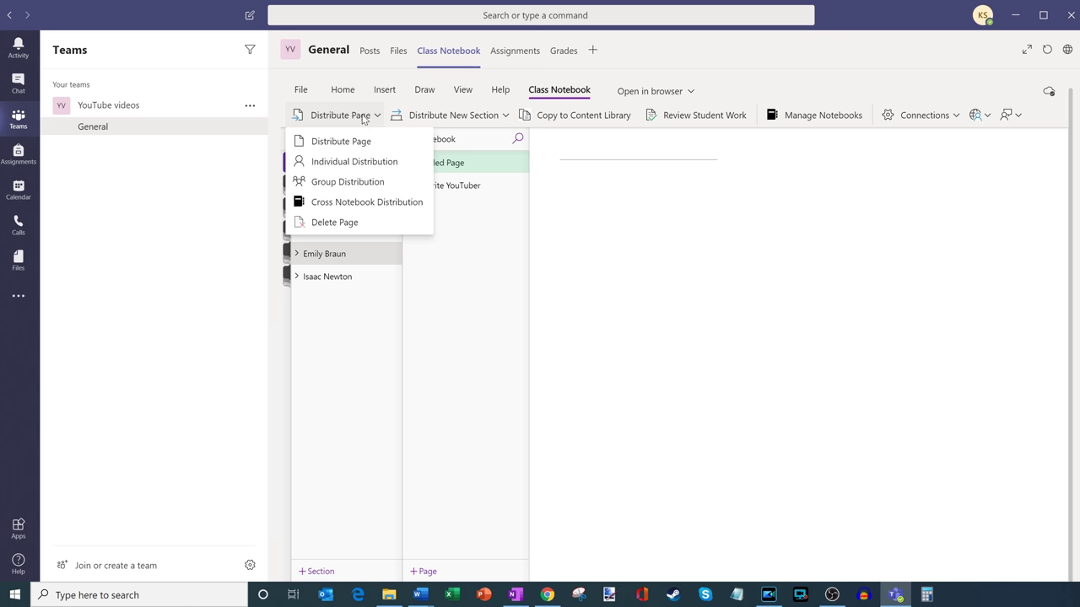
click(476, 117)
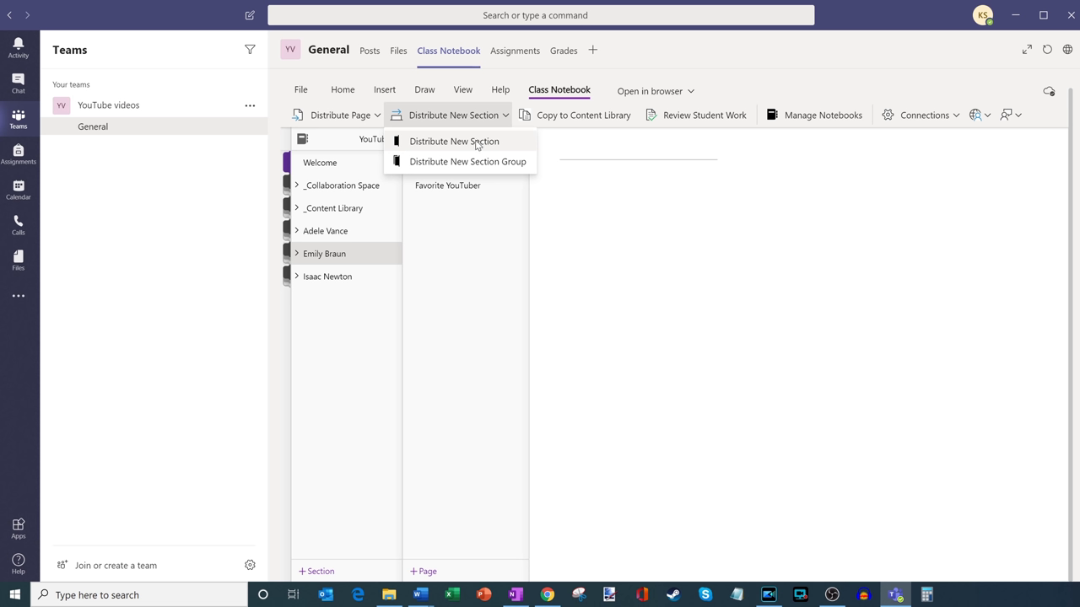
click(297, 254)
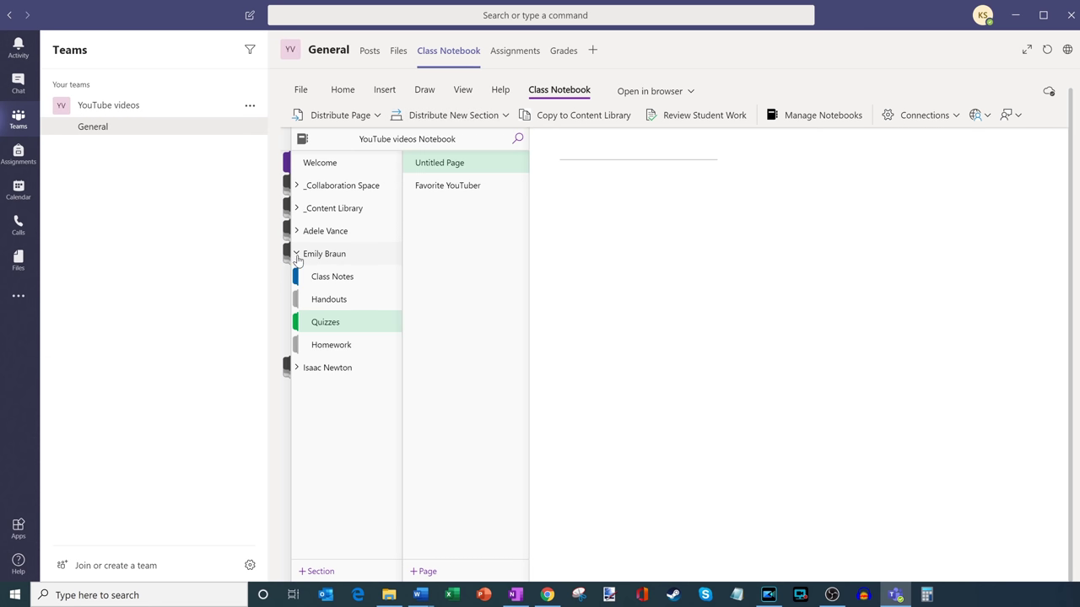
click(344, 278)
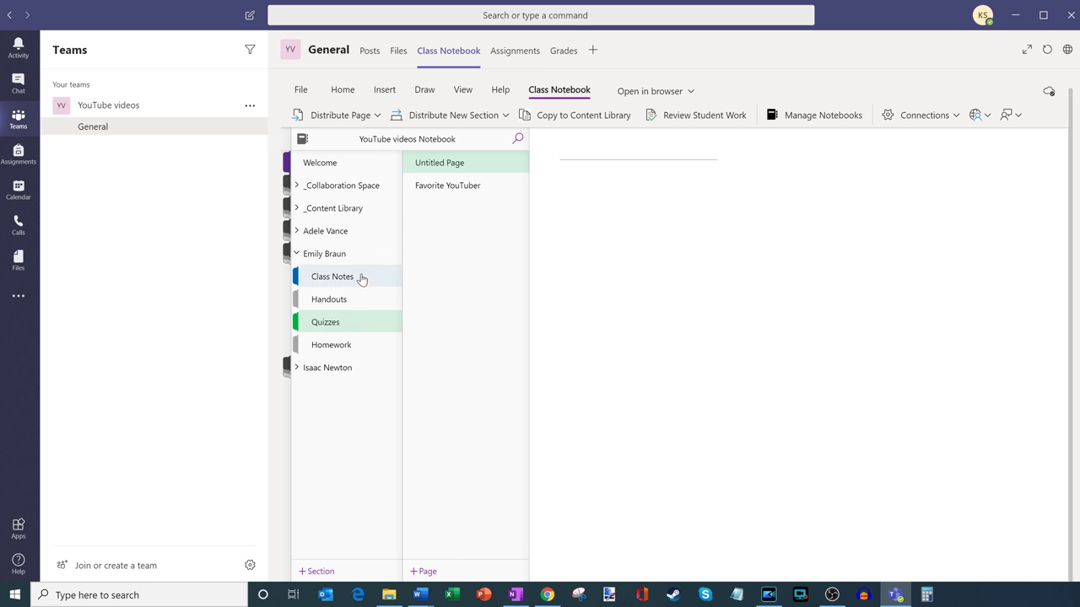
click(491, 118)
click(602, 214)
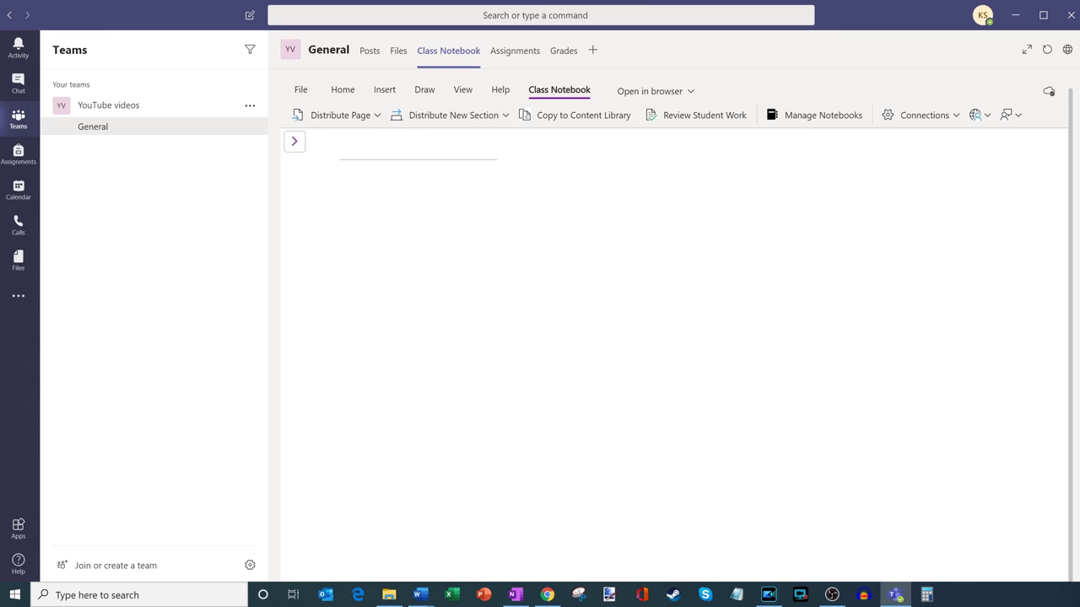
click(583, 118)
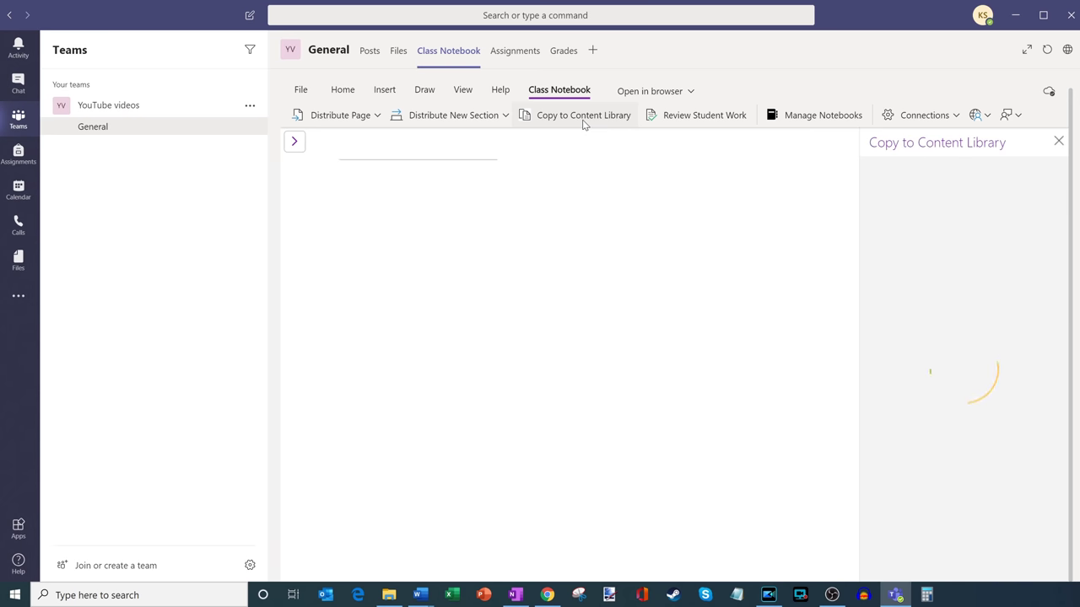
click(294, 143)
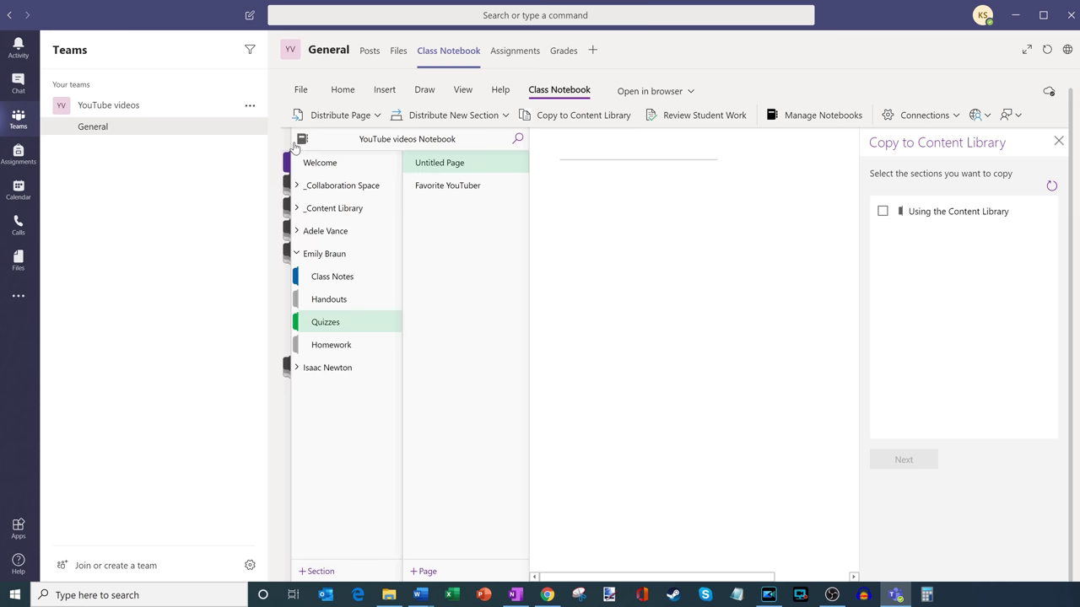
click(329, 211)
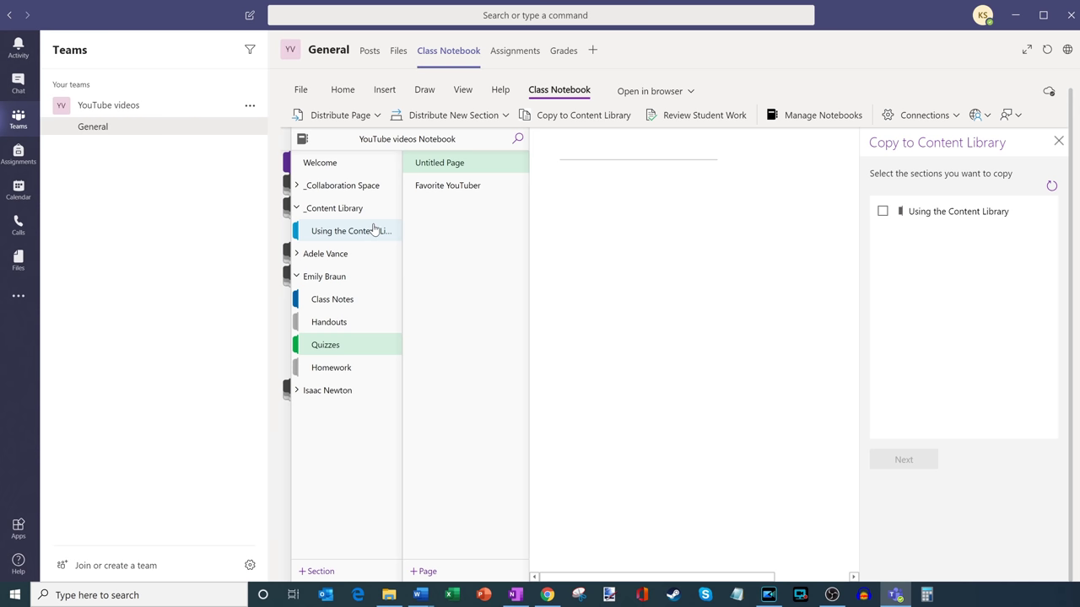
click(638, 205)
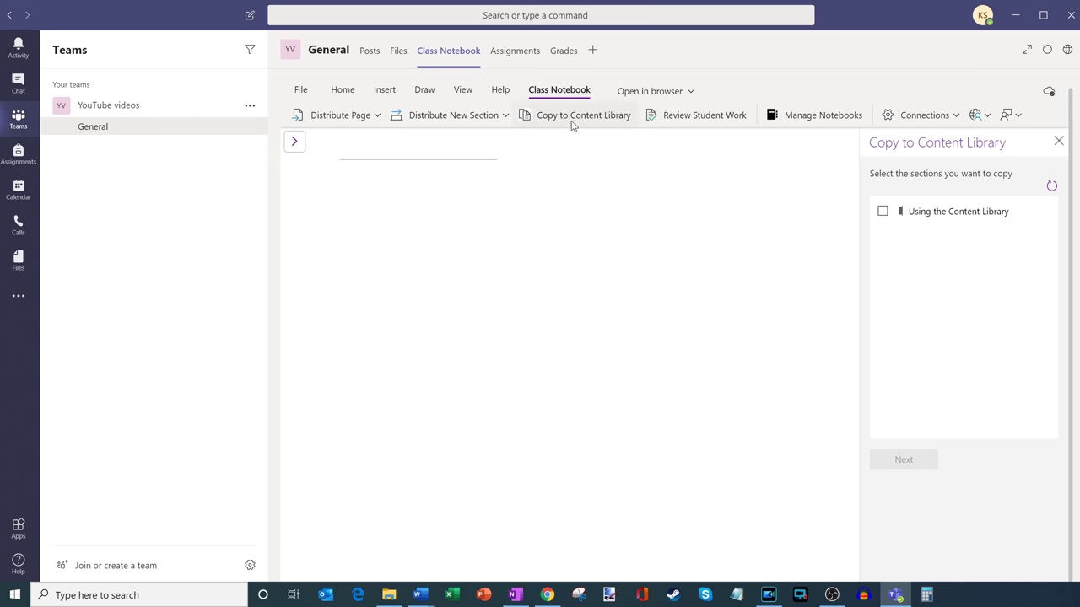
click(882, 212)
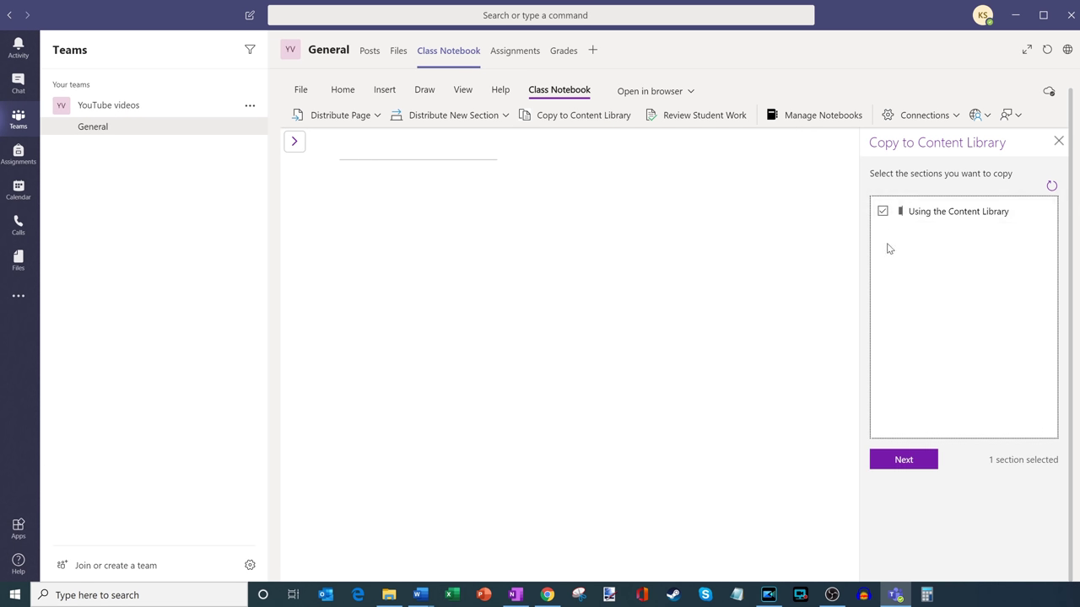
click(903, 461)
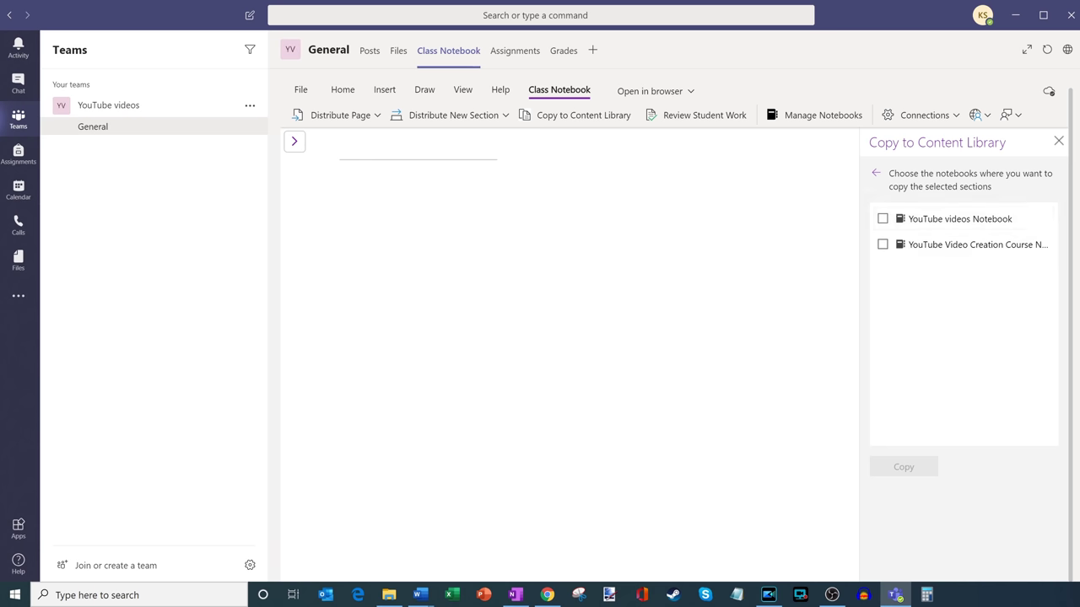
click(1059, 142)
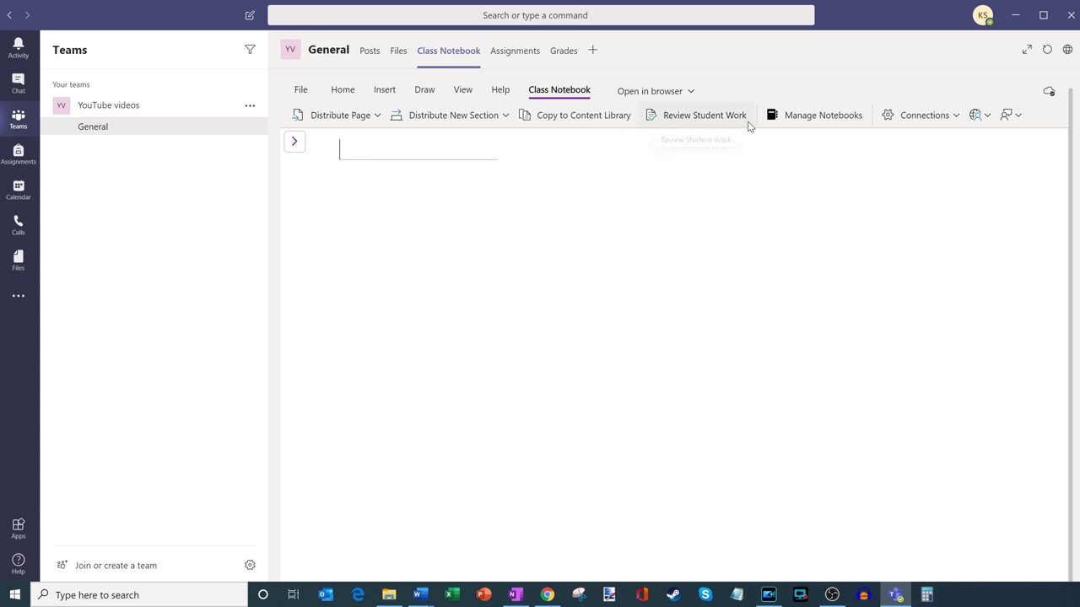
In Review Student Work, pick the Quizzes section and the Favorite YouTuber page.
click(693, 121)
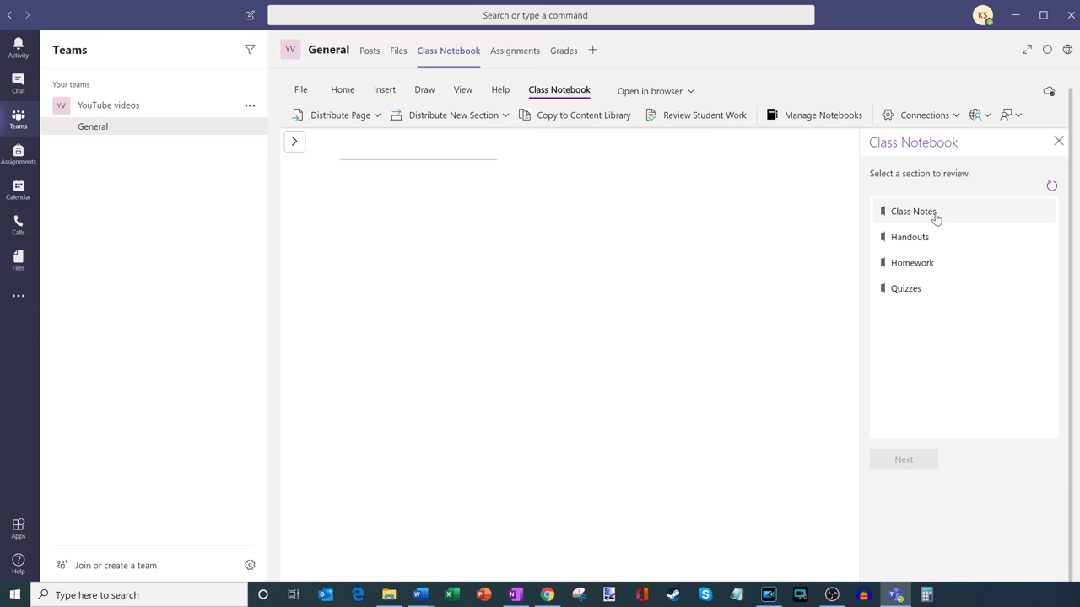
click(953, 300)
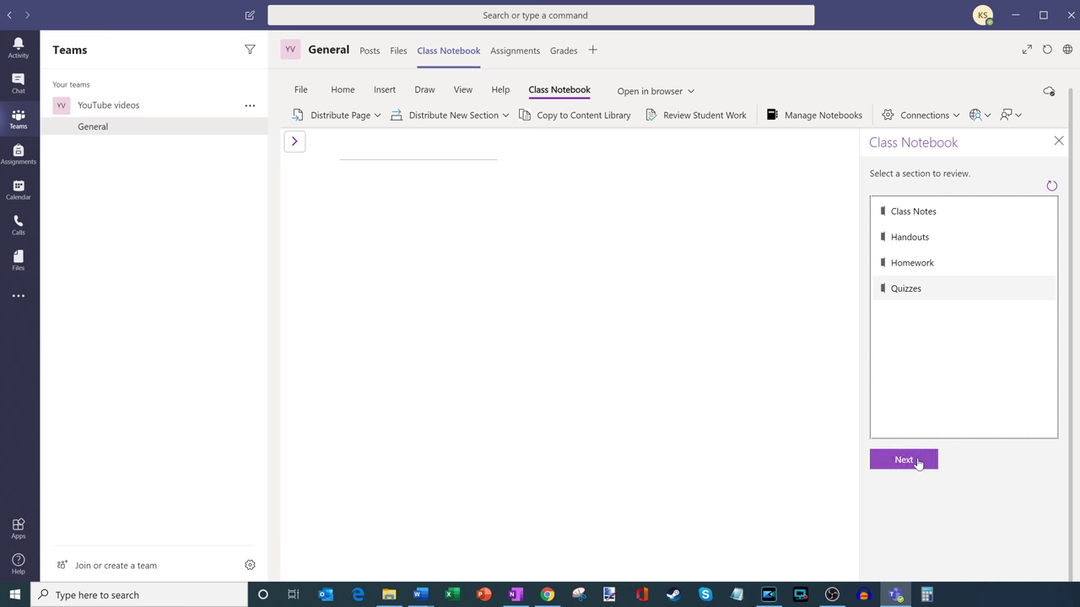
click(917, 459)
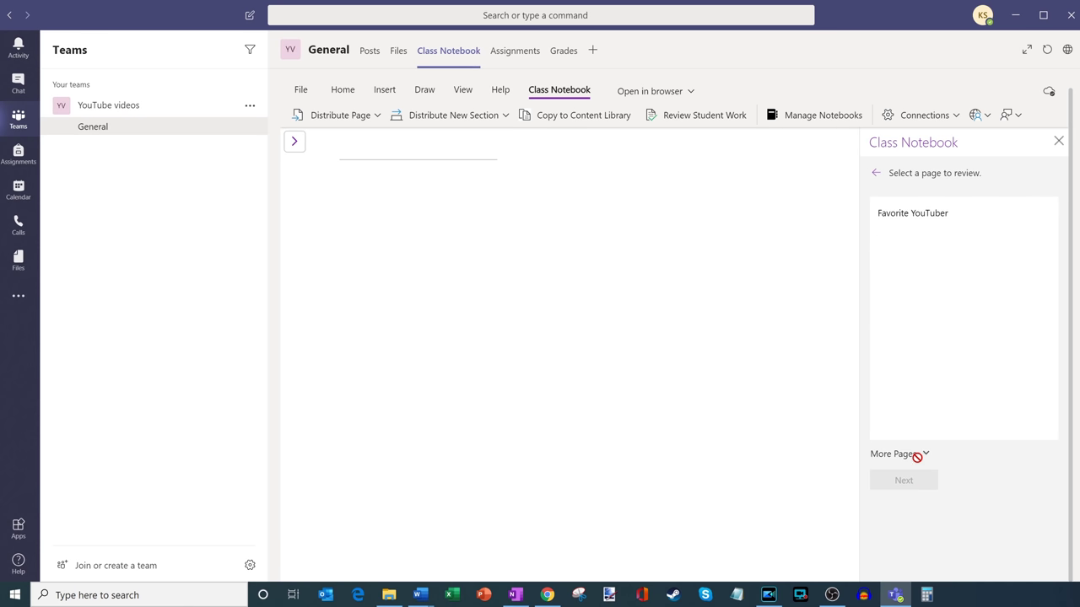
click(939, 220)
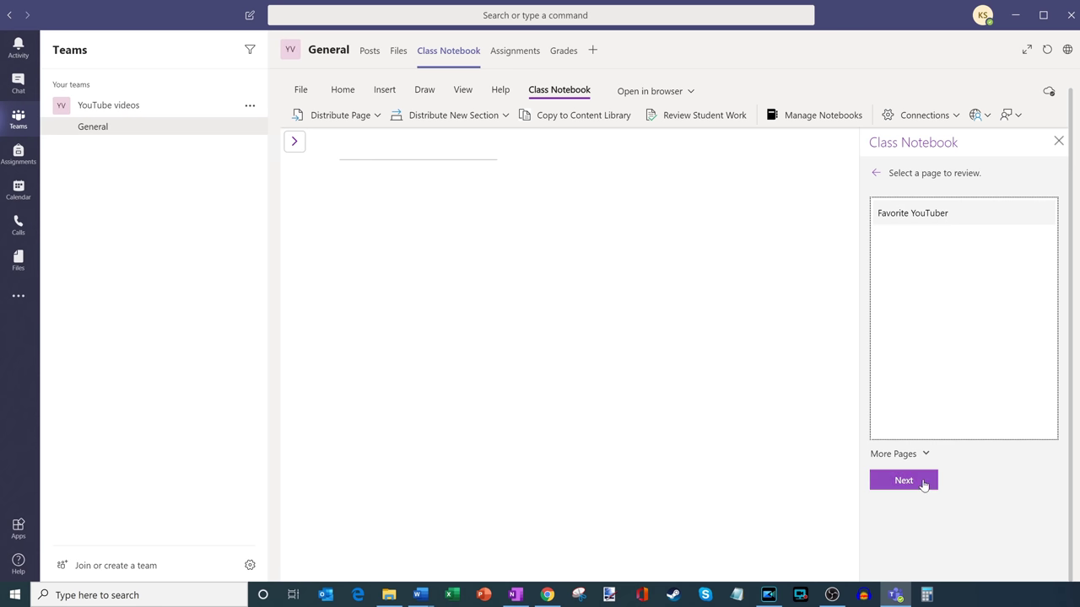
click(924, 483)
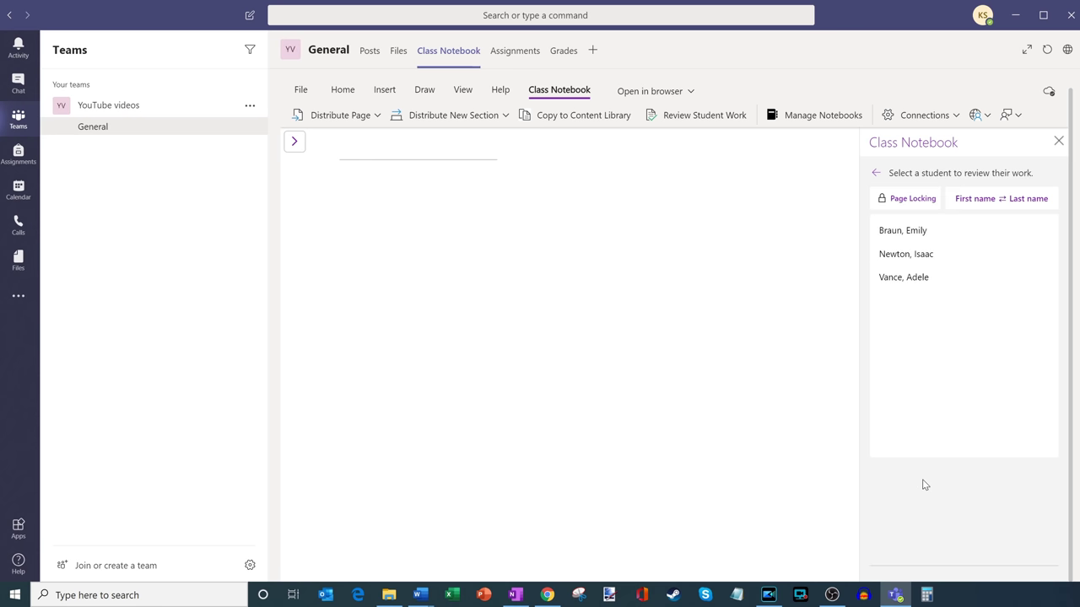
View each of the three students' copies of the page, then switch to Chrome.
click(930, 233)
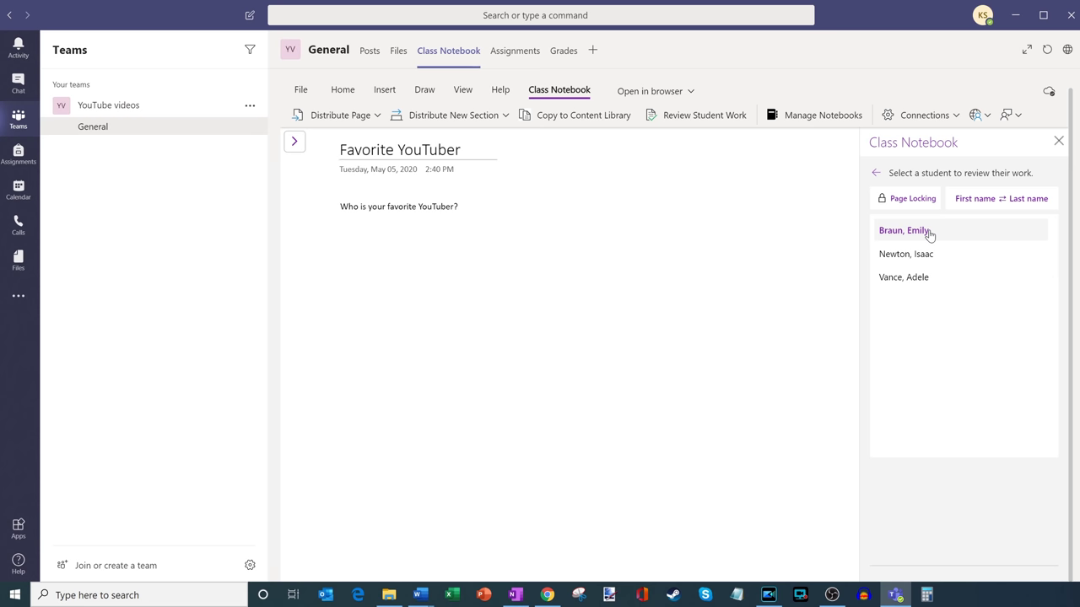
click(926, 263)
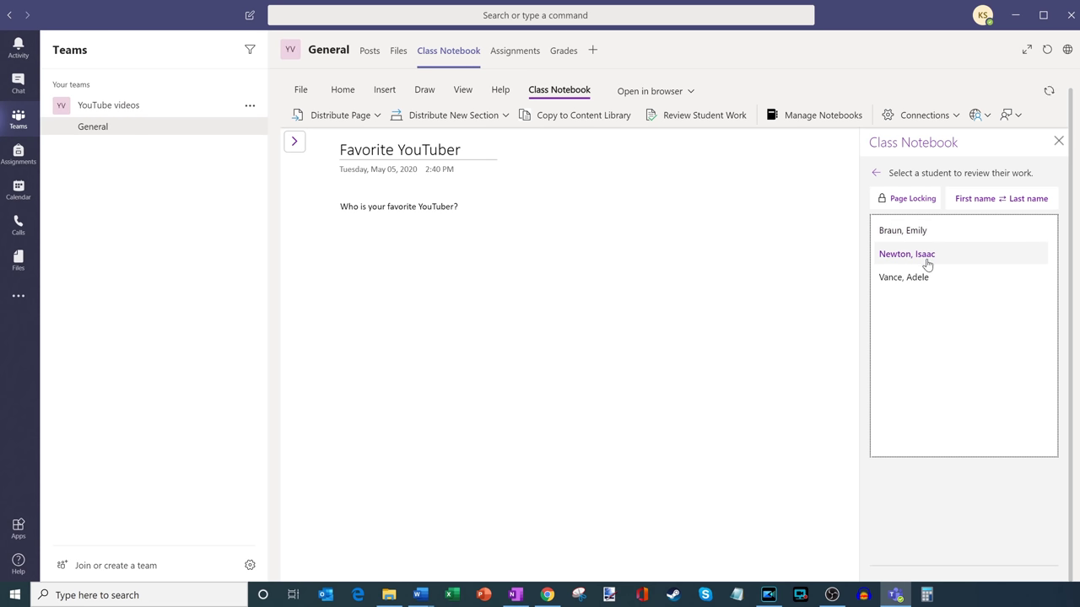
click(924, 278)
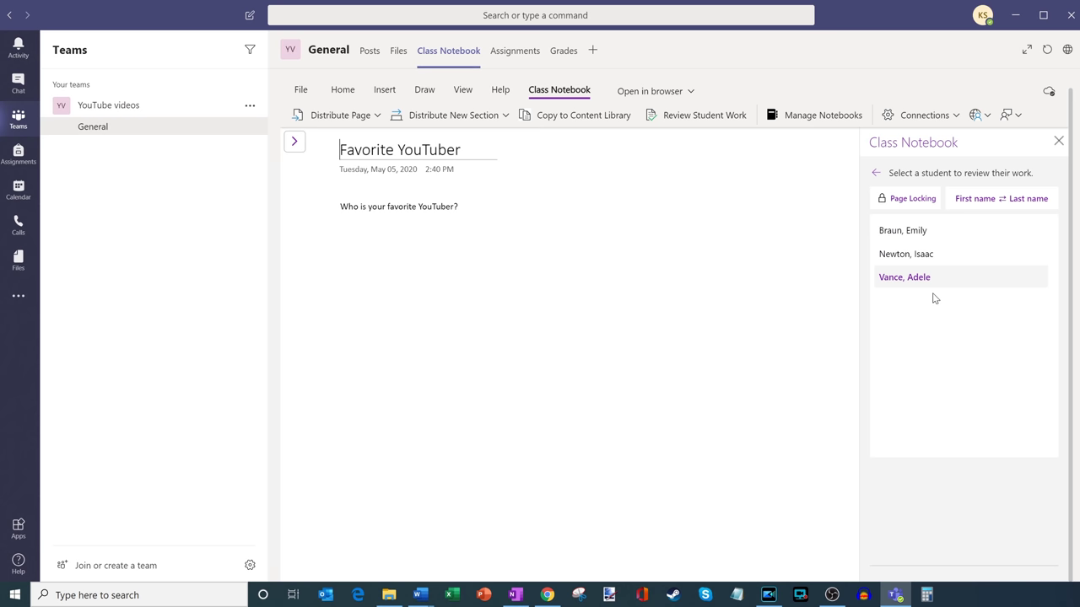
click(548, 595)
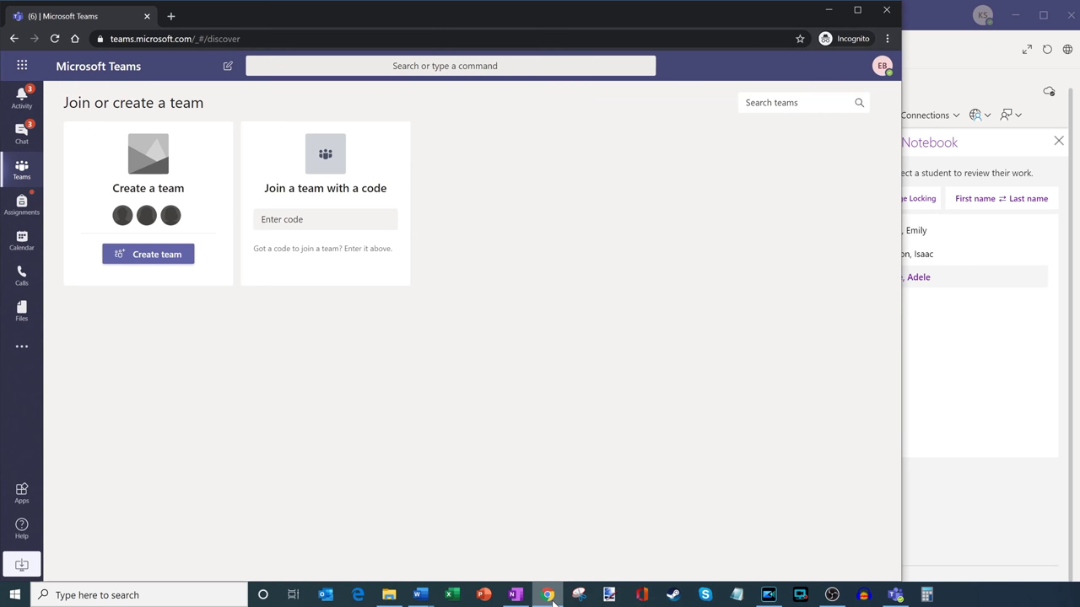
As the student, open the YouTube videos team's Class Notebook and expand your own section group.
click(18, 172)
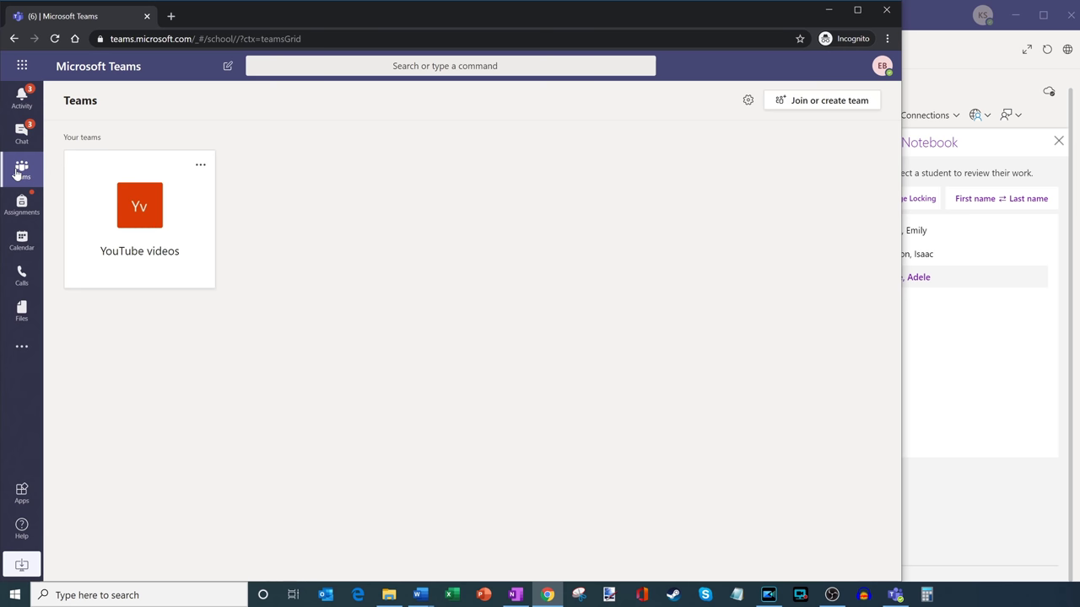
drag(499, 14, 598, 13)
click(237, 208)
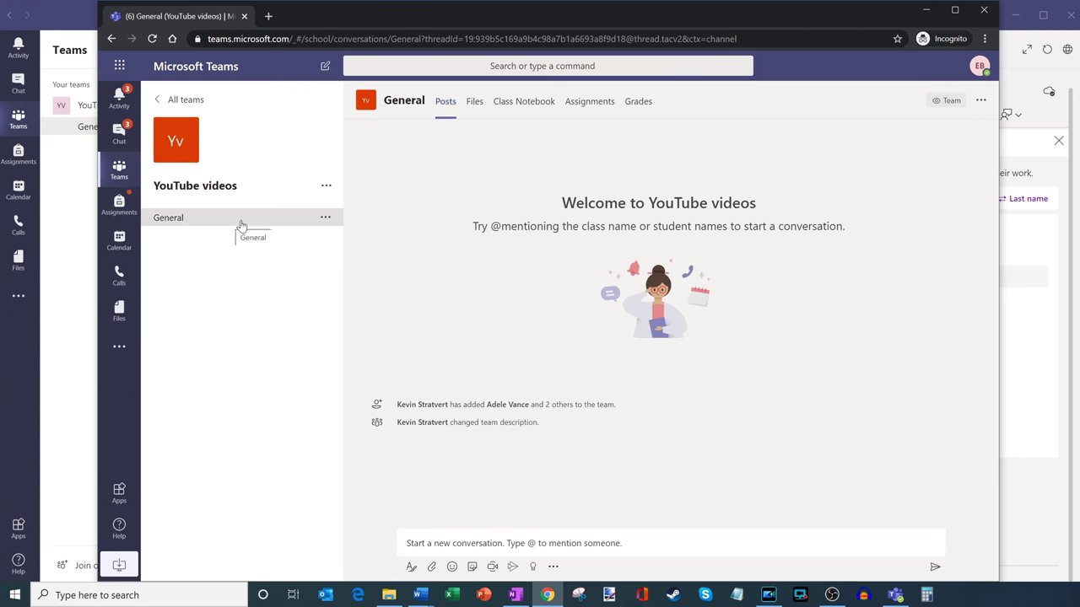
click(529, 105)
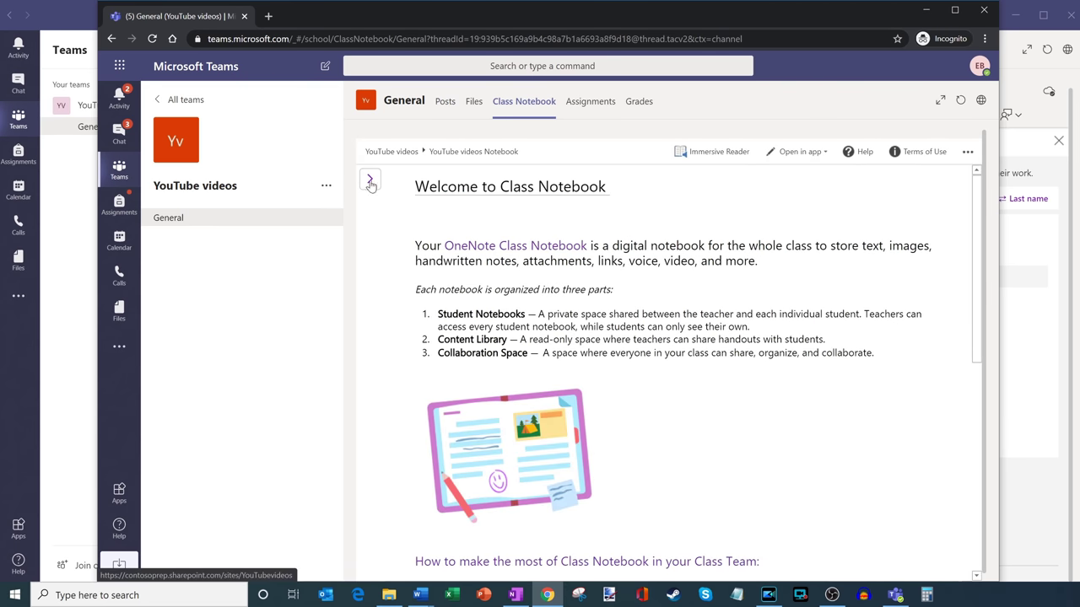
click(369, 182)
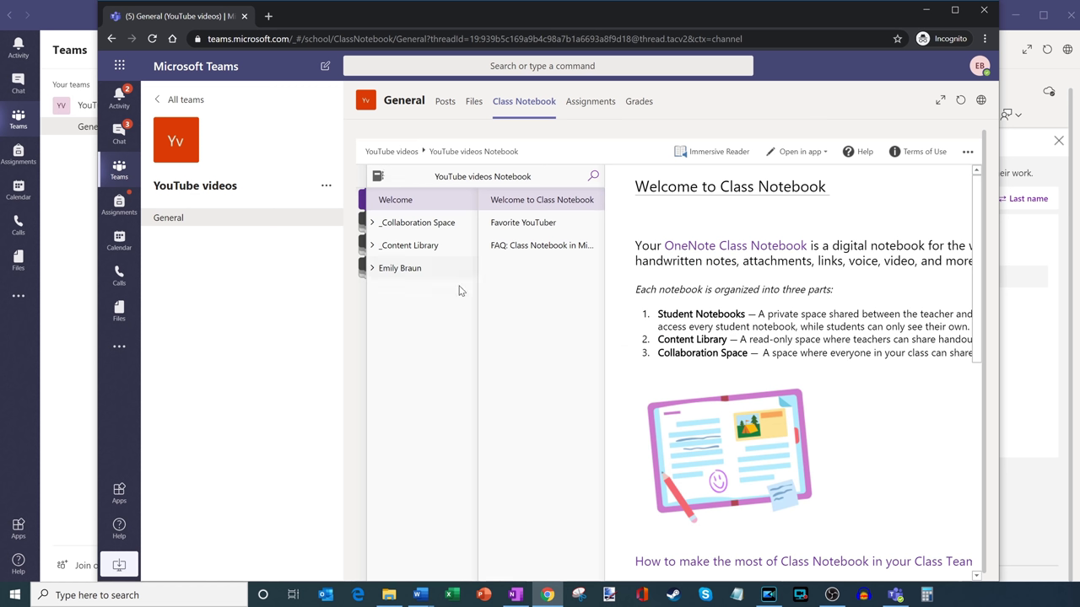
click(416, 280)
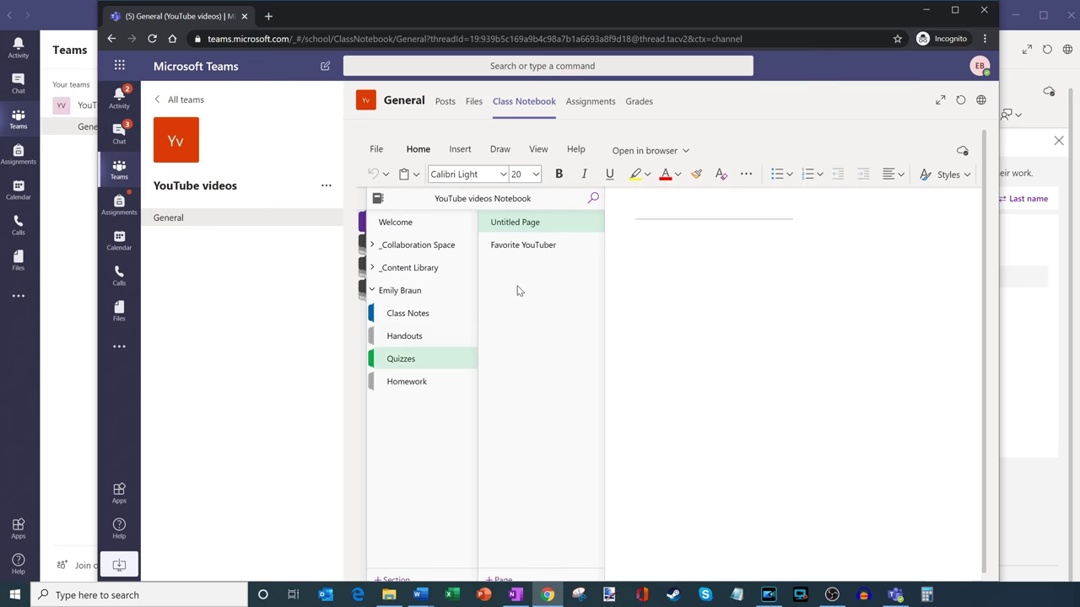
Answer the Favorite YouTuber question in Quizzes with a YouTuber's name, then minimize the browser.
click(546, 245)
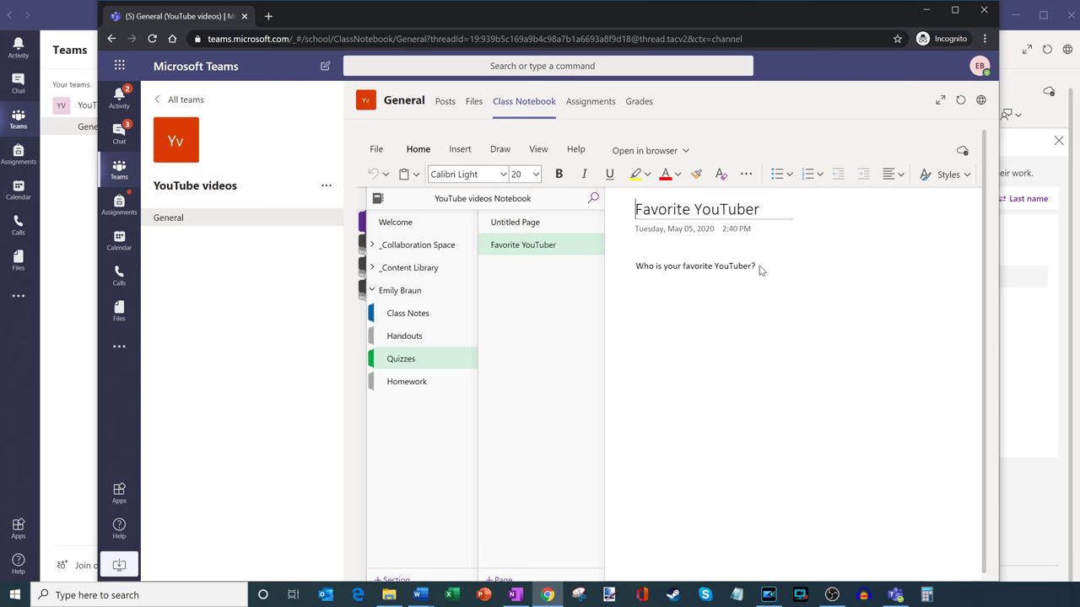
click(537, 266)
text(Kevin Stratvert)
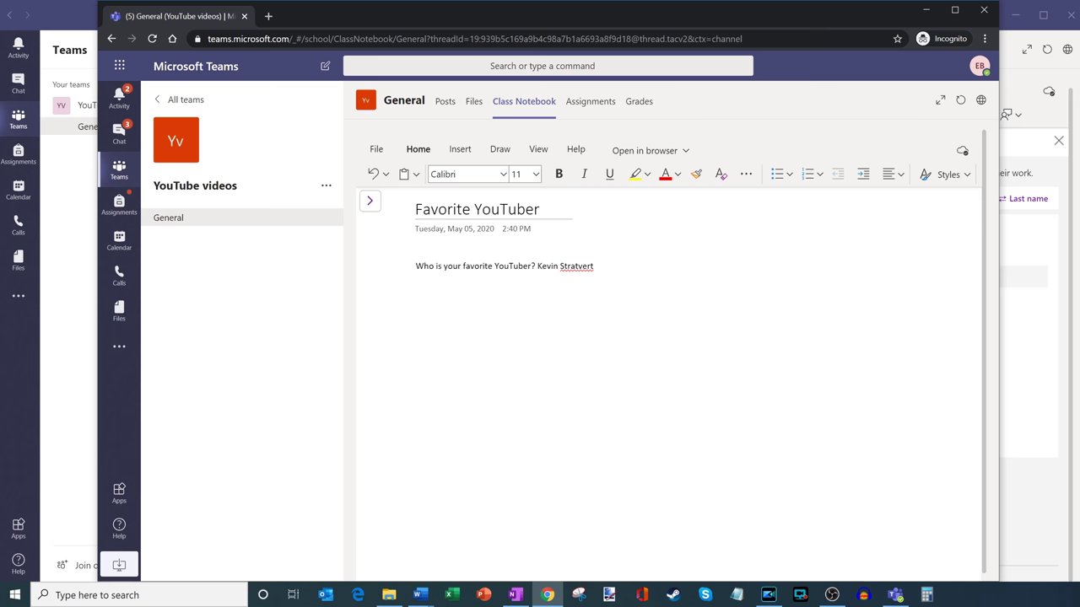
click(370, 202)
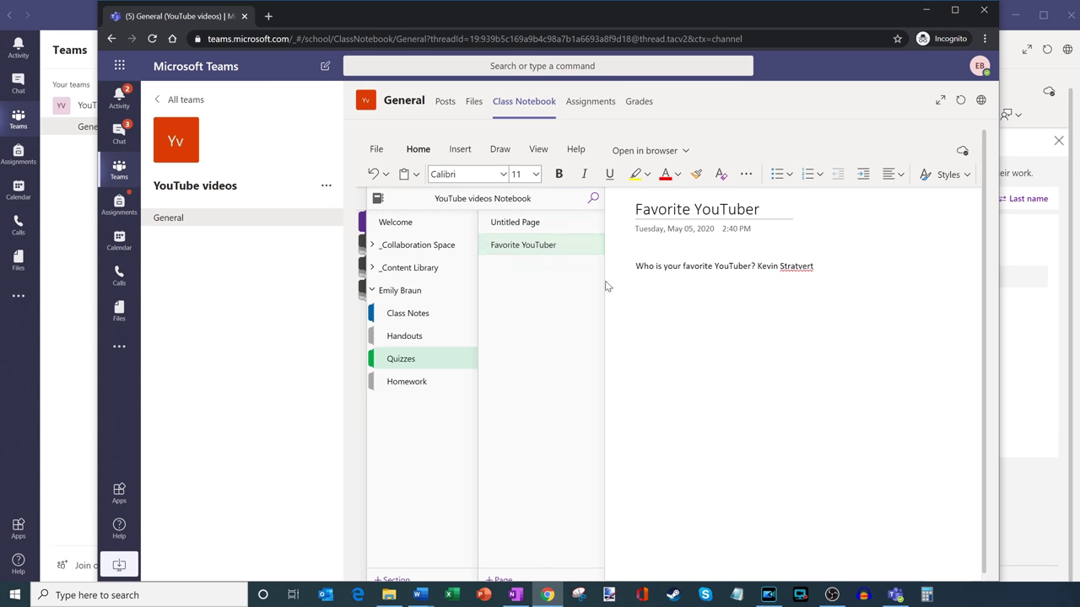
click(419, 228)
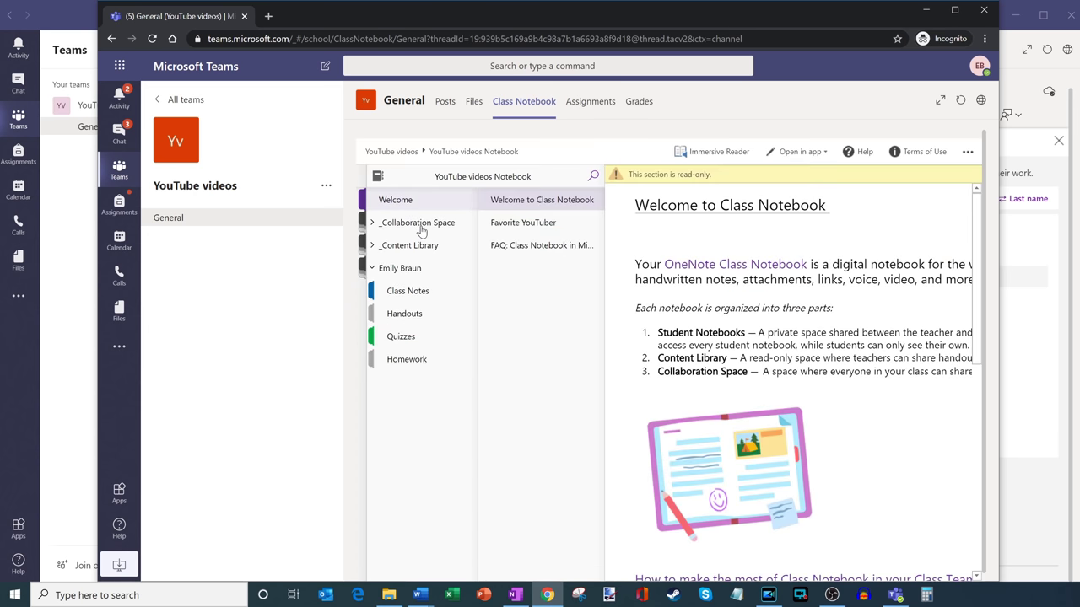
click(924, 11)
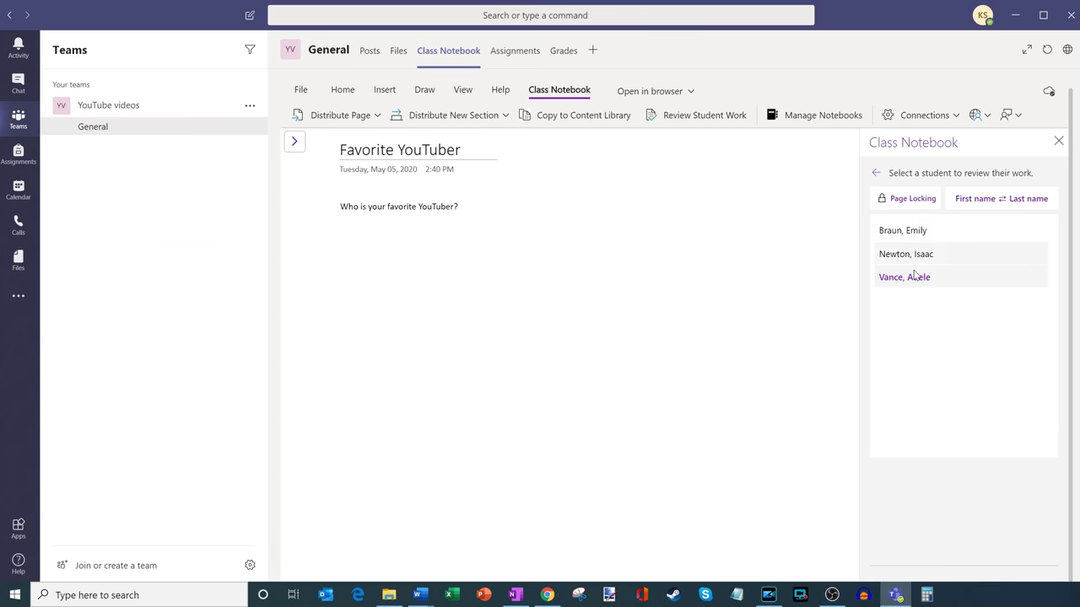
On the first student's page, add a koala sticker captioned 'Great response! You're going to do fantastic this semester!'.
click(924, 236)
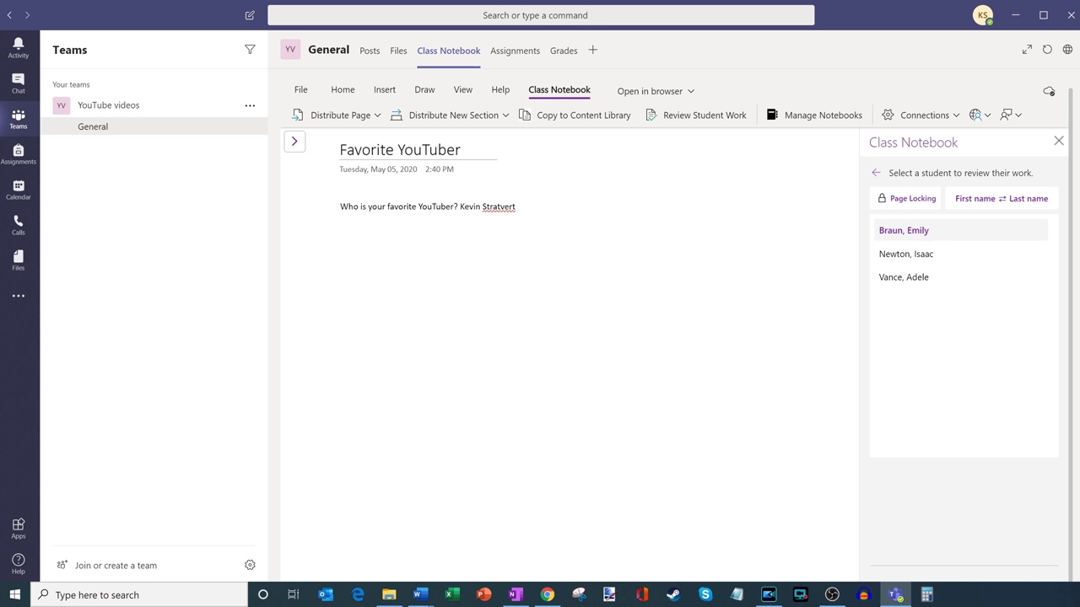
click(689, 211)
click(402, 98)
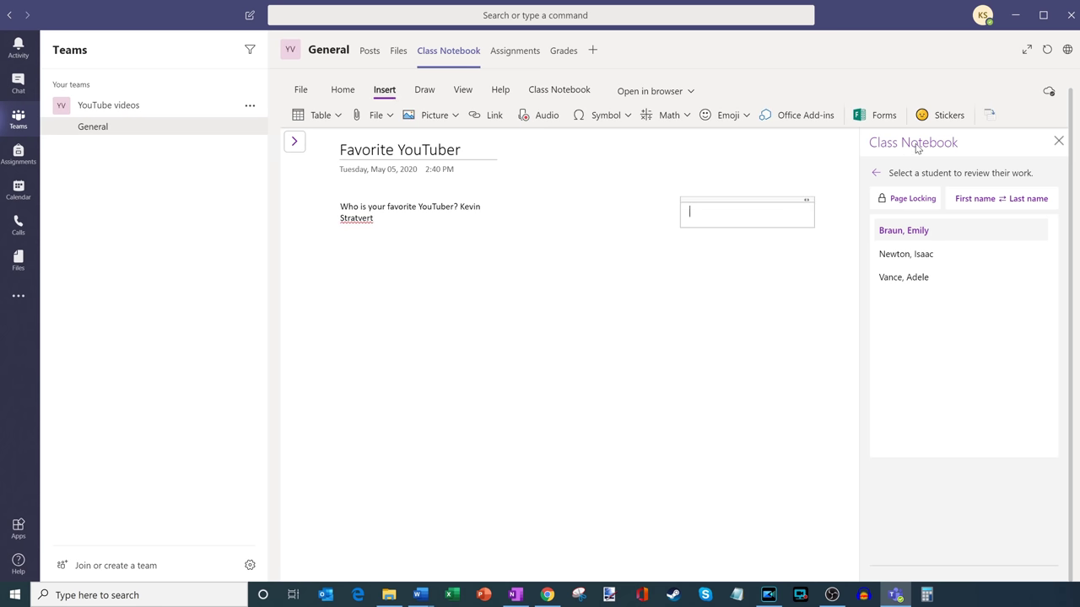
click(945, 119)
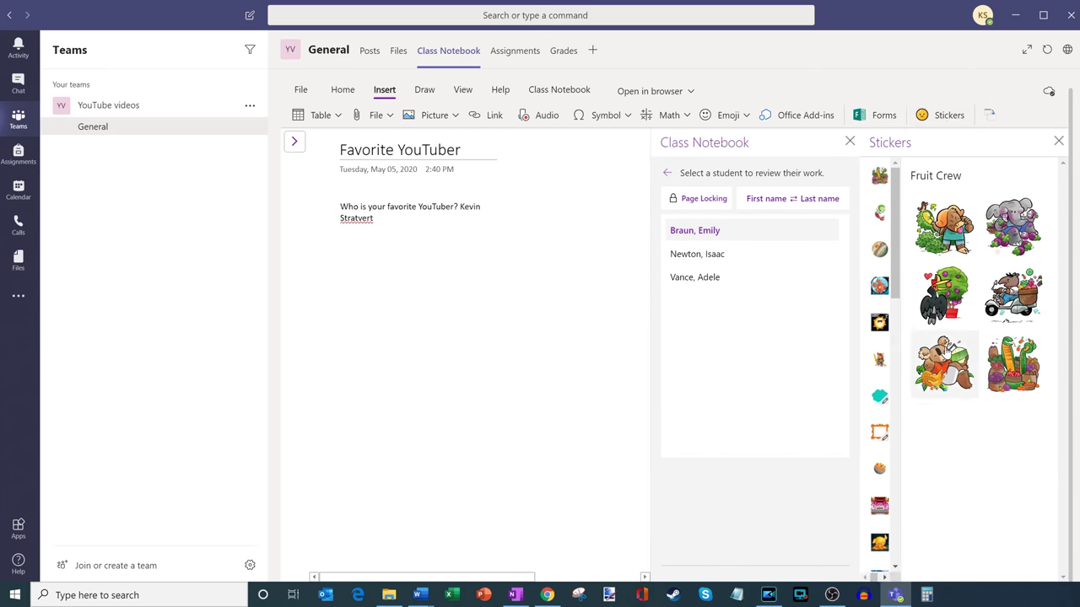
click(957, 370)
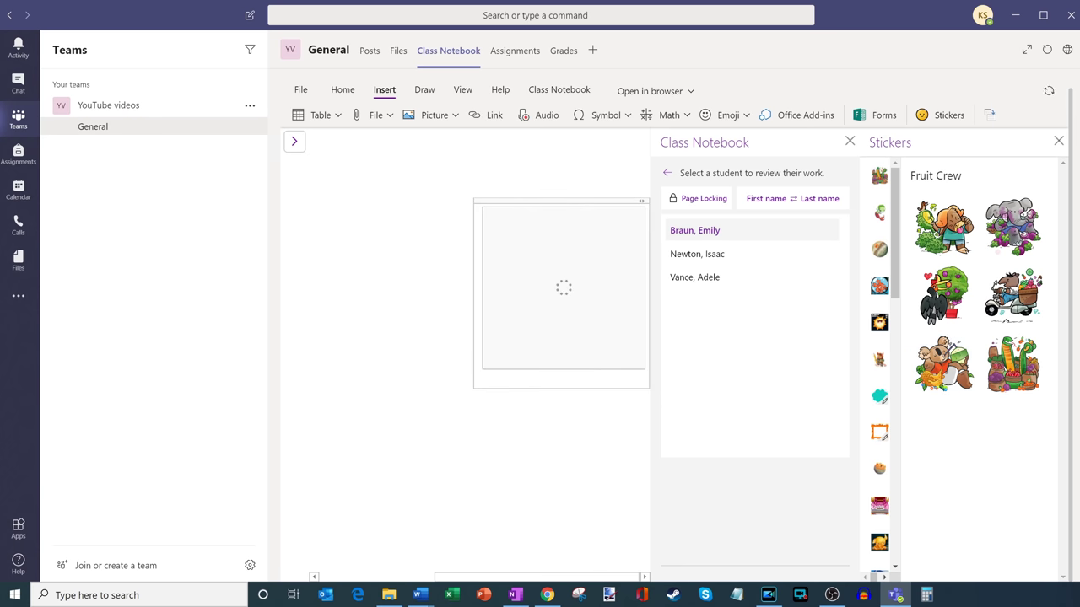
text(Great)
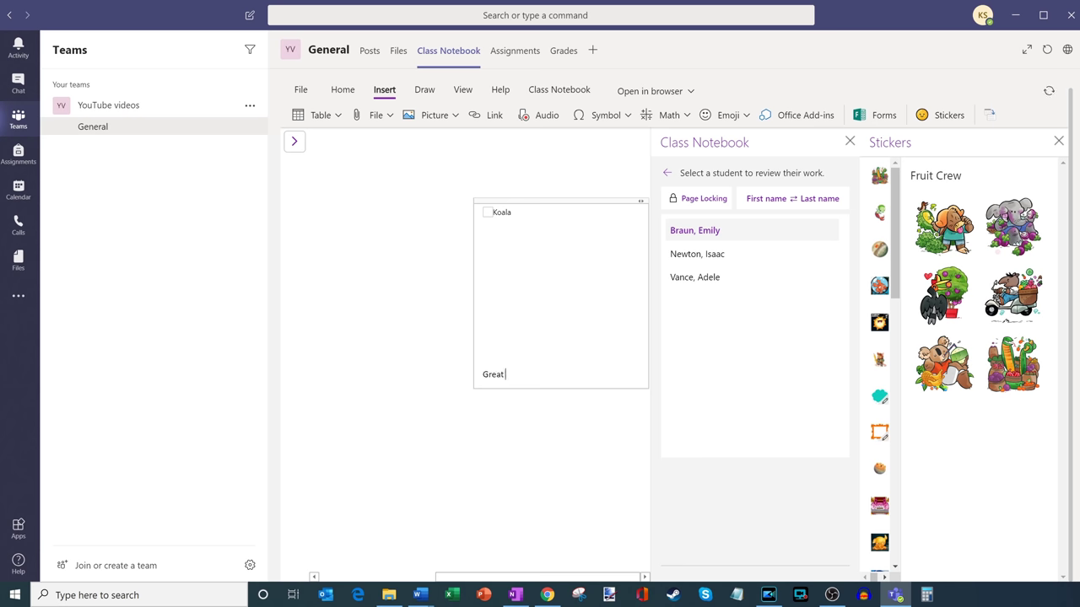
text( response! You're going to do fantastic this semester!)
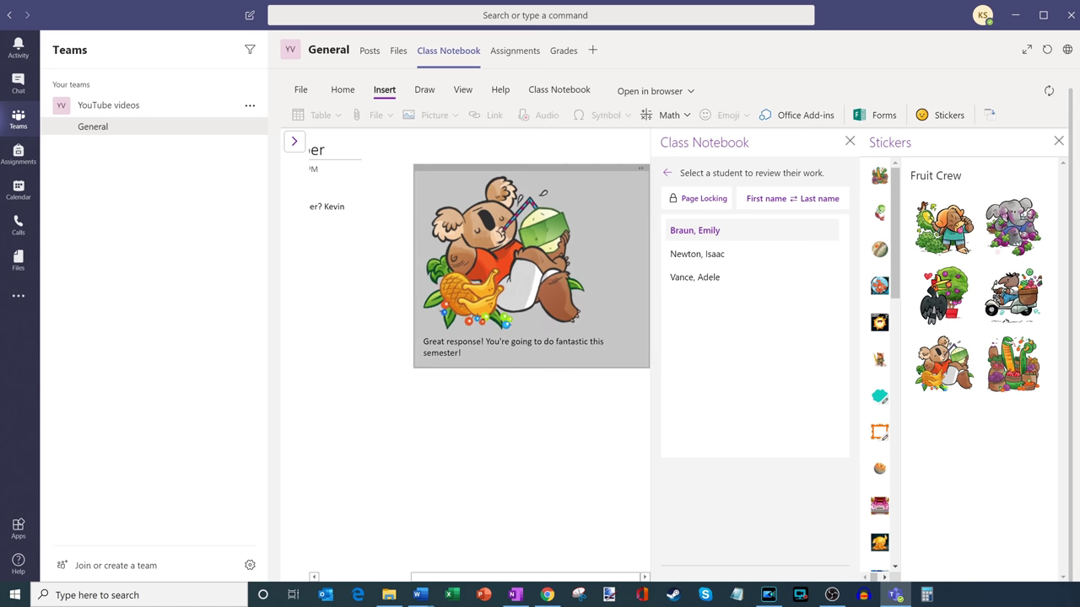
click(549, 521)
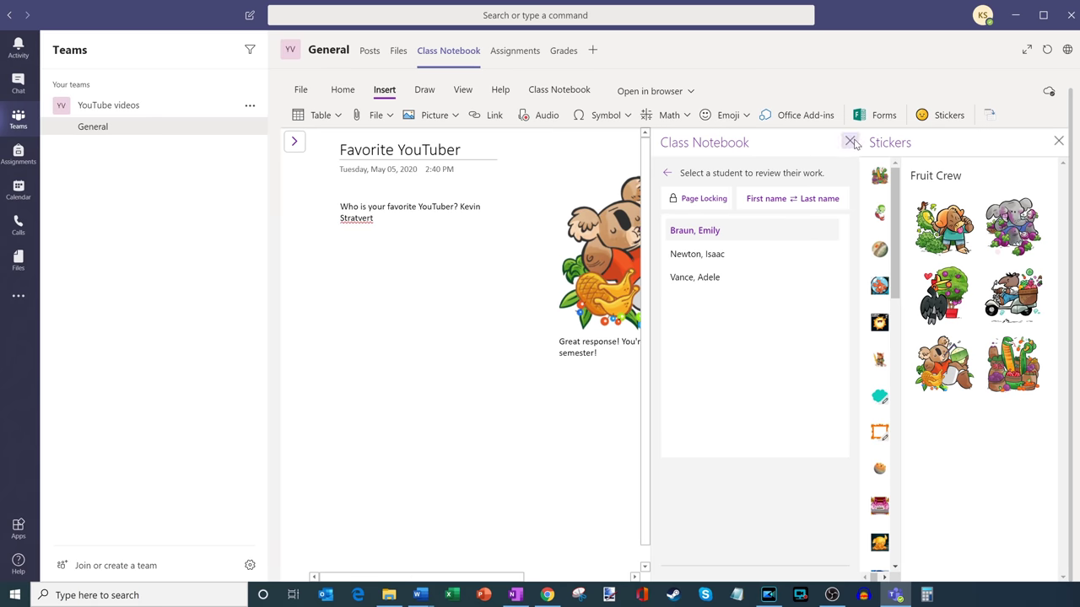
click(1059, 140)
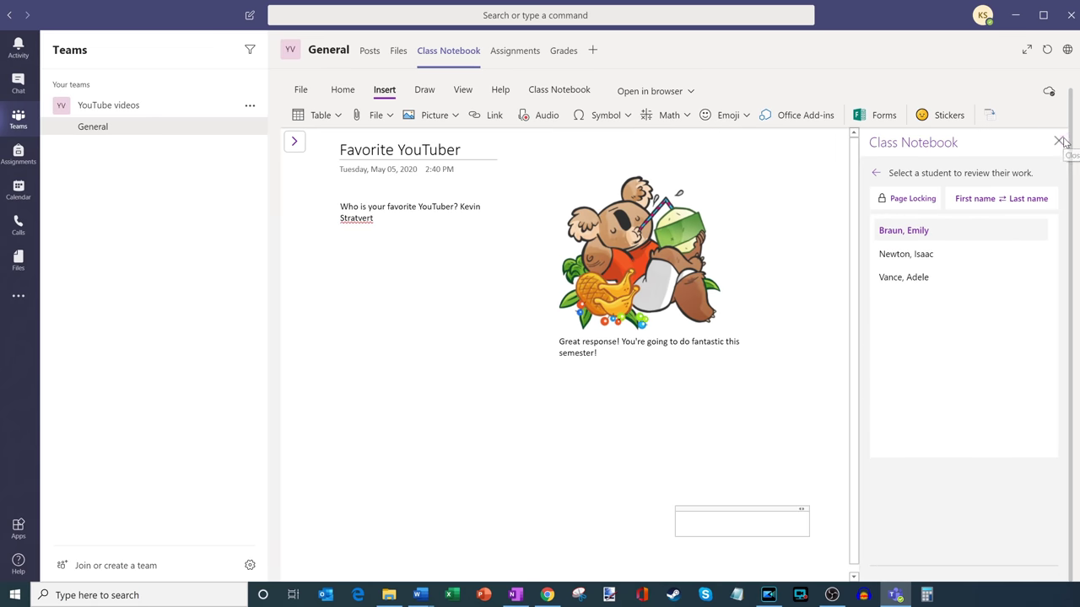
click(907, 262)
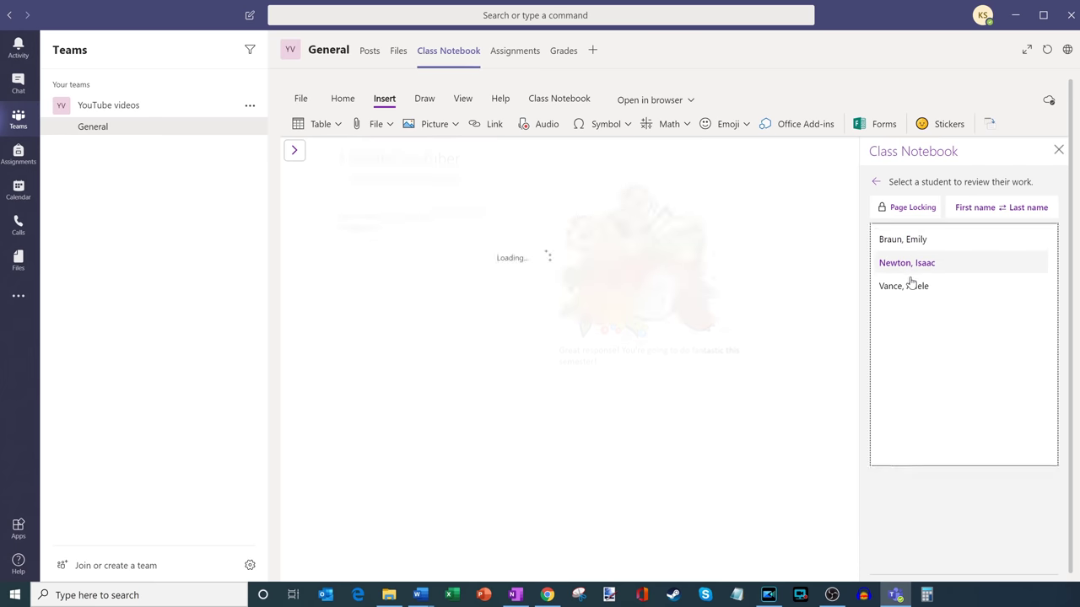
Return to the first student's reviewed page, deselect the sticker, and try adding audio feedback.
click(919, 244)
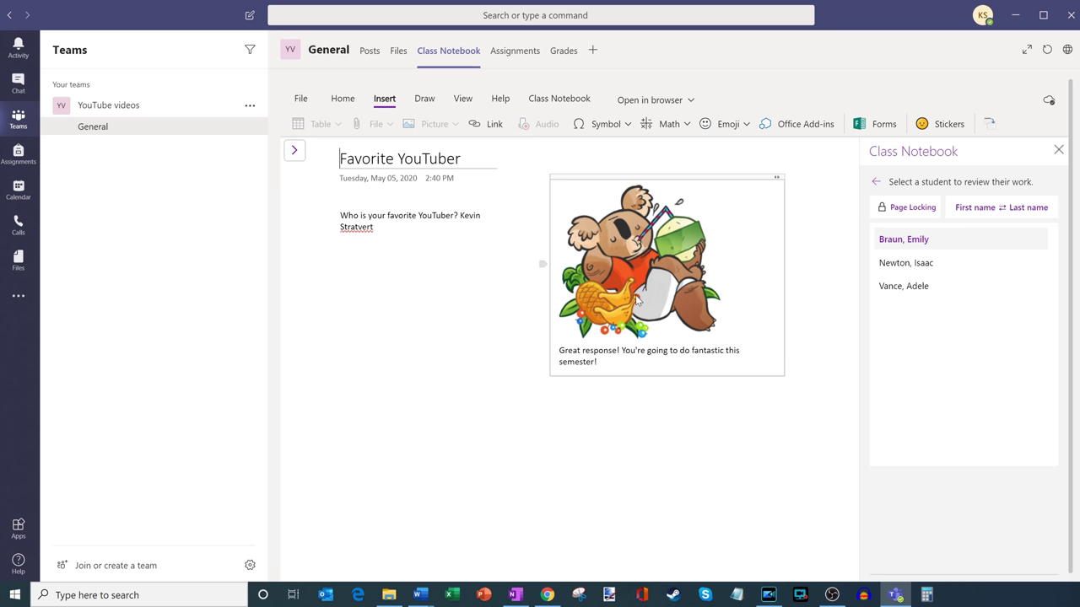
click(607, 414)
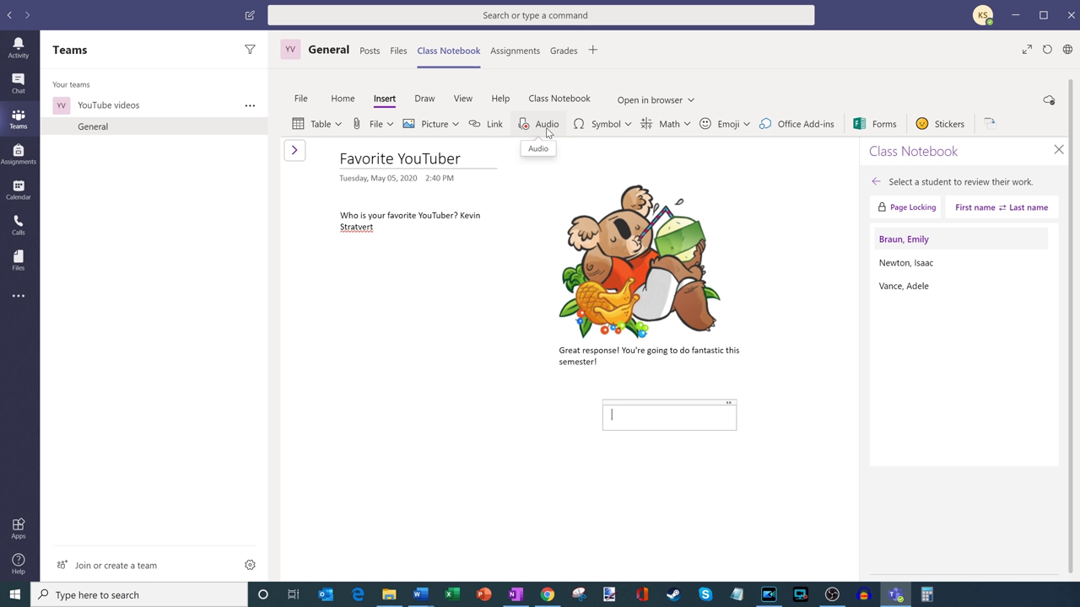
click(547, 127)
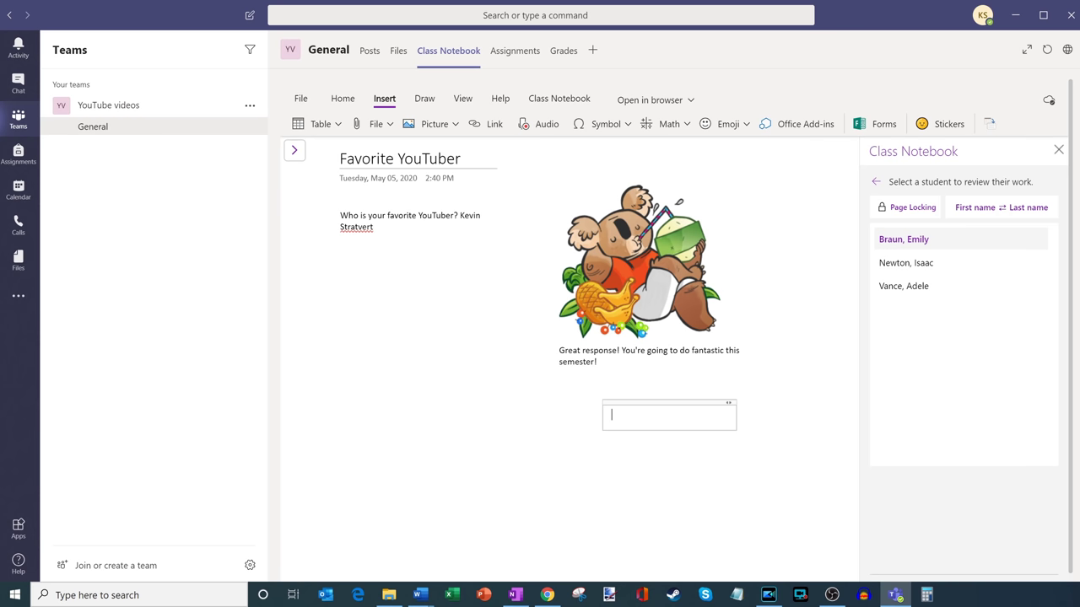
Close the student review pane and open the class notebook settings from the Class Notebook tab.
click(1059, 151)
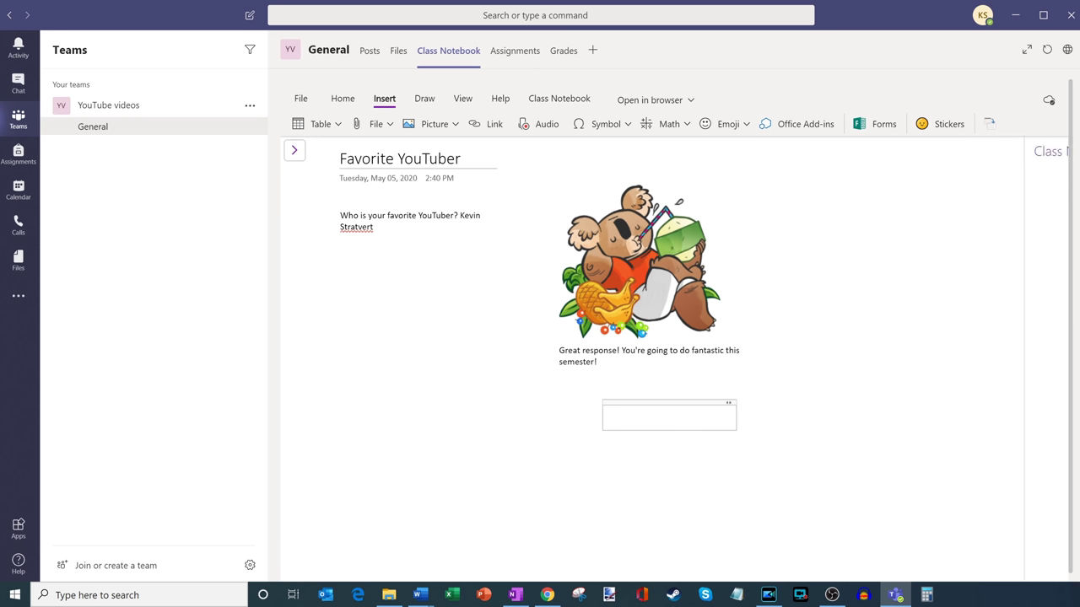
click(560, 99)
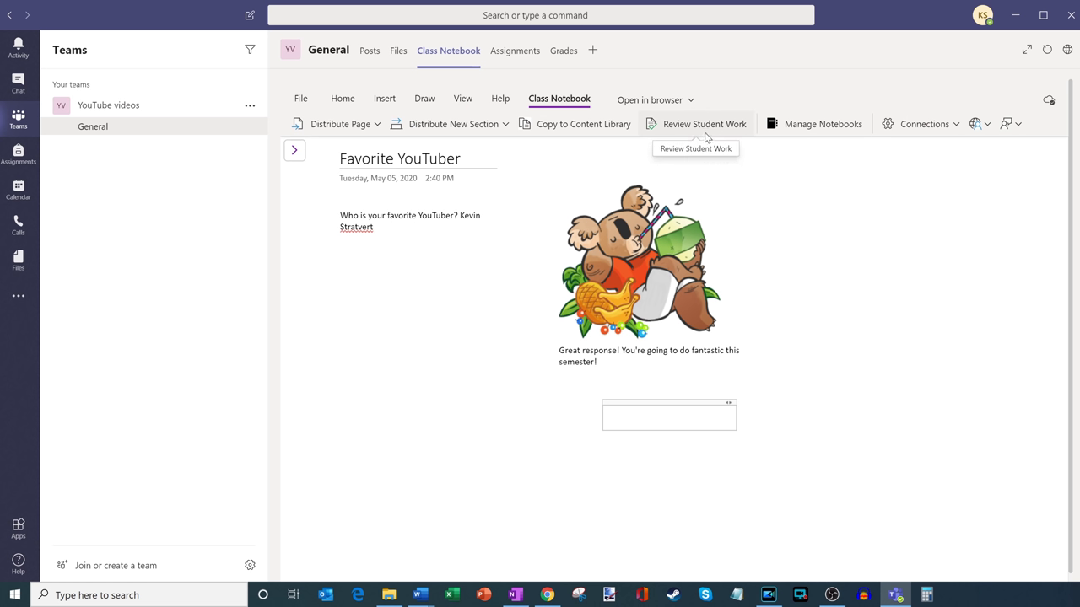
click(823, 126)
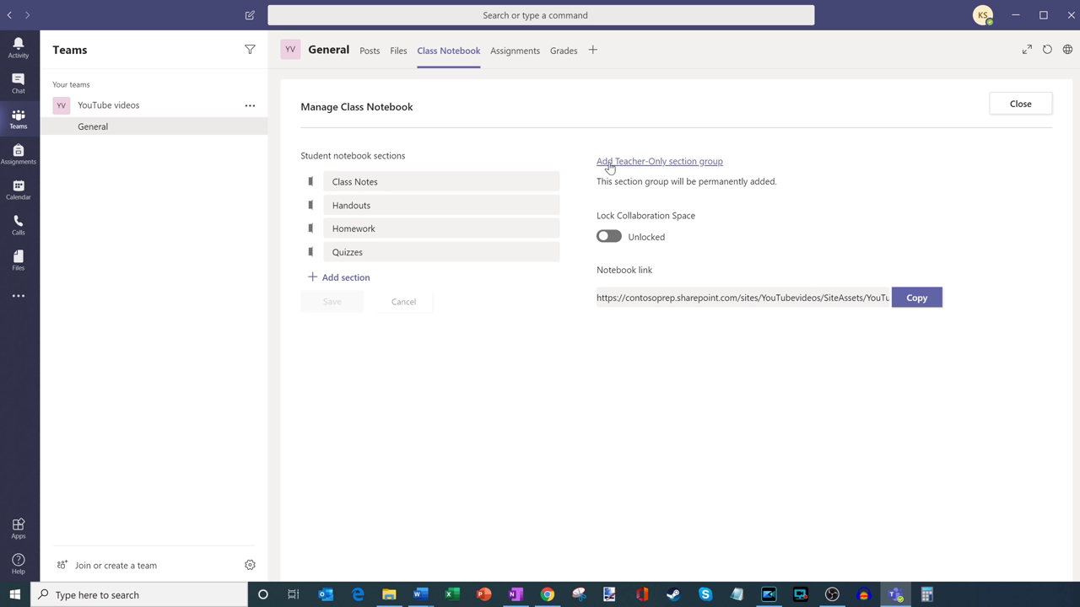
Add the Teacher-Only section group, close the notebook settings, and show the section list.
click(665, 167)
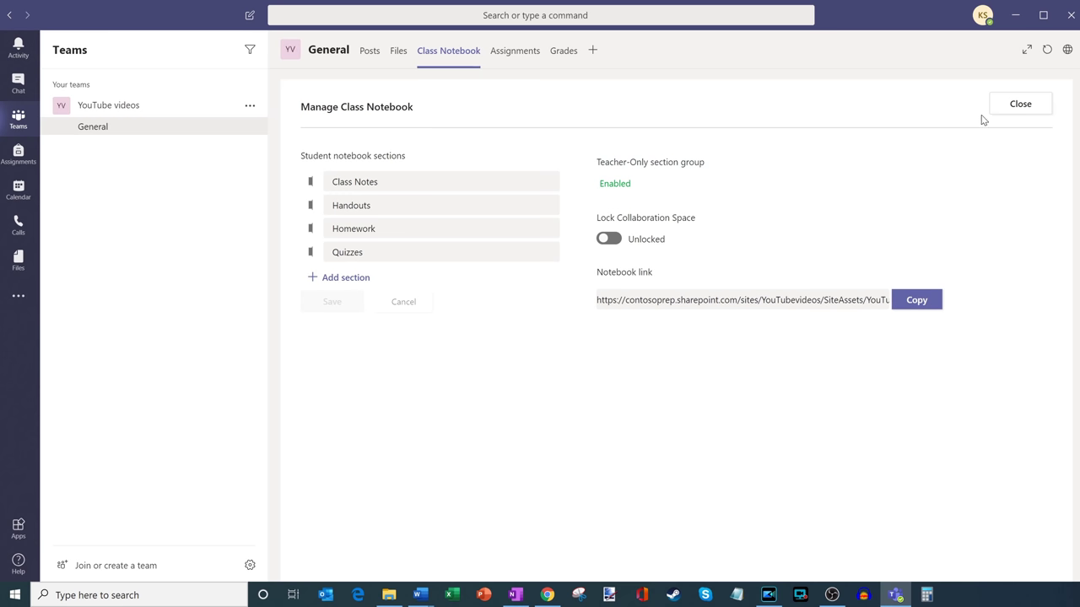
click(1004, 108)
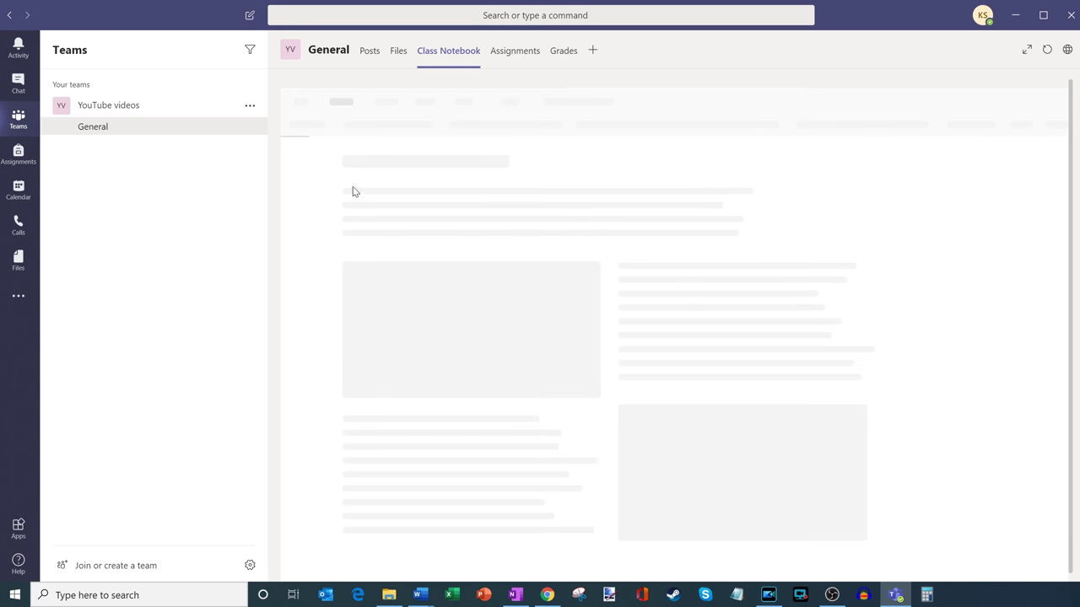
click(295, 151)
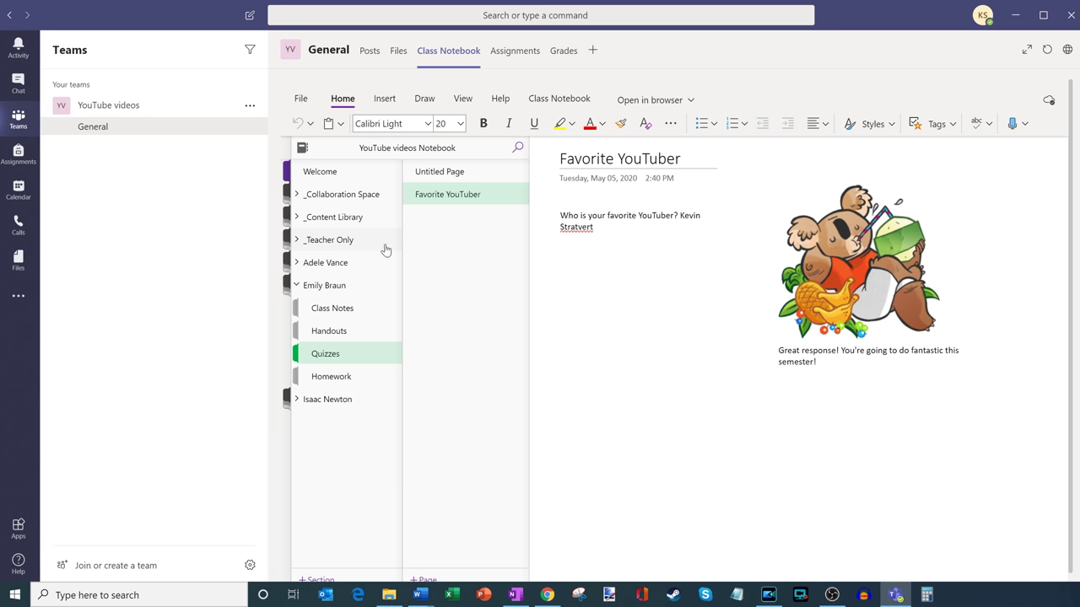
Expand and collapse the new _Teacher Only group, then reopen the class notebook settings.
click(349, 245)
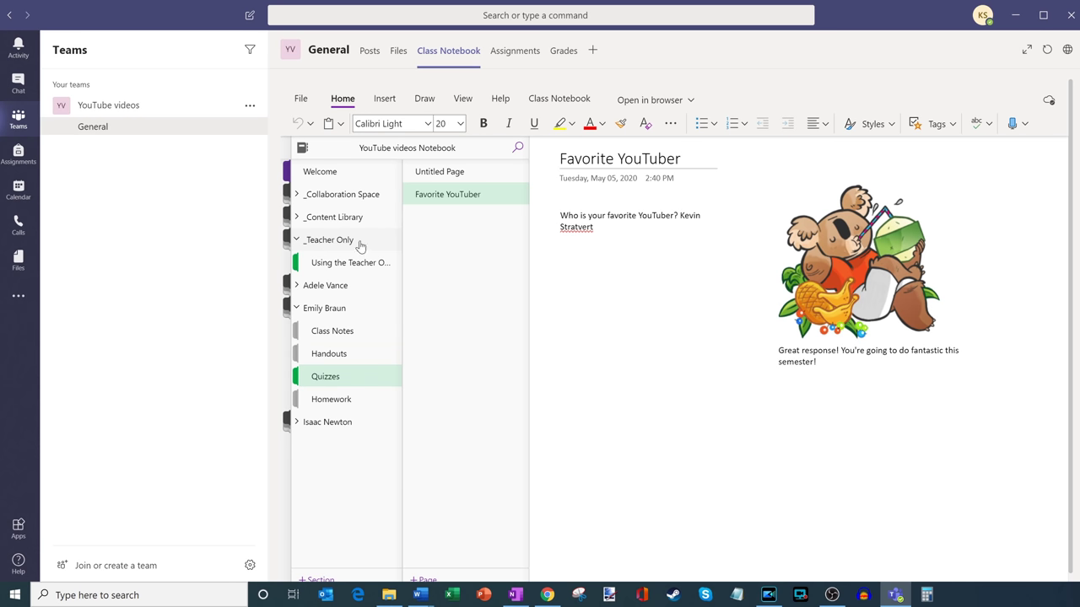
click(349, 245)
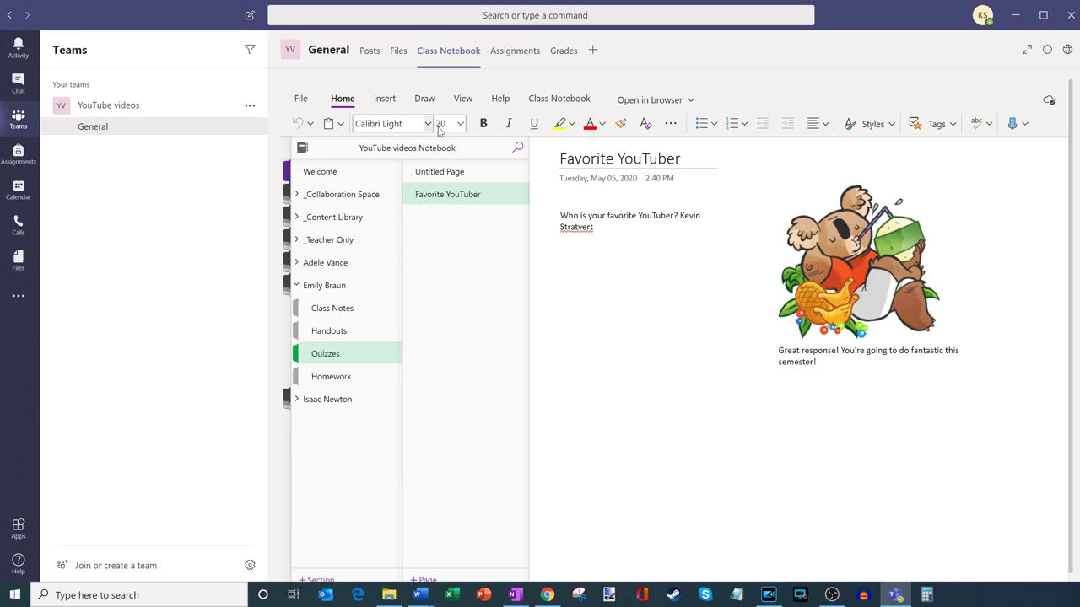
click(557, 101)
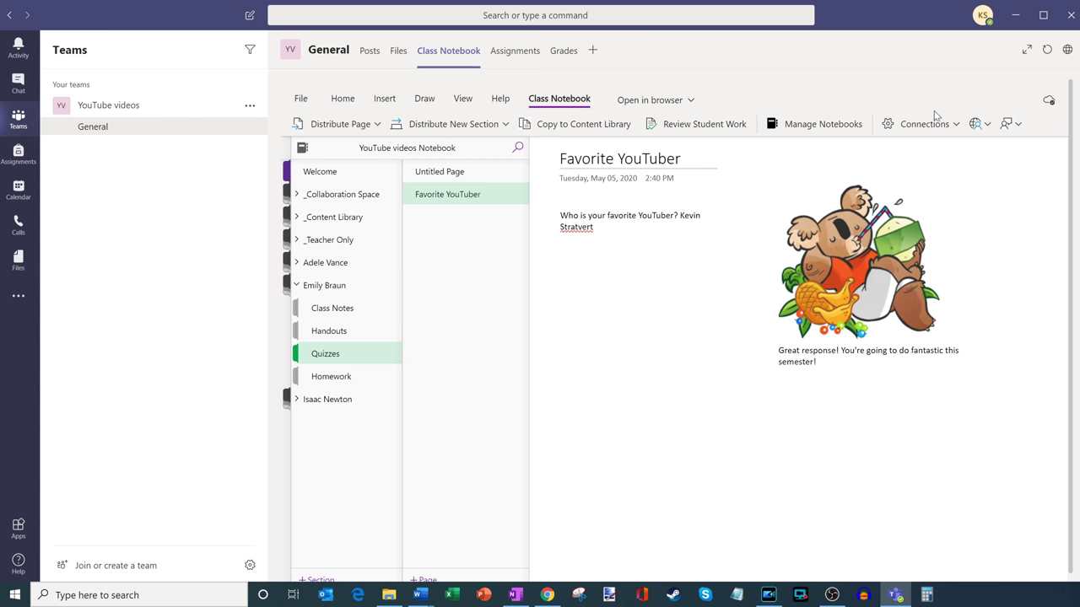
click(817, 129)
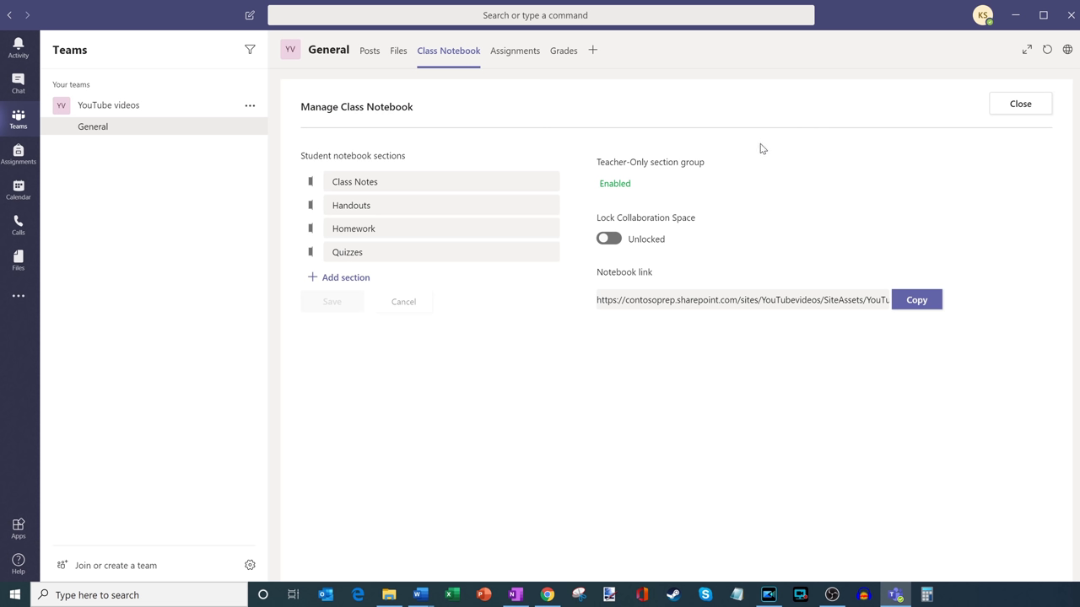
Lock then unlock the Collaboration Space, select the notebook link, and close the notebook settings.
click(609, 240)
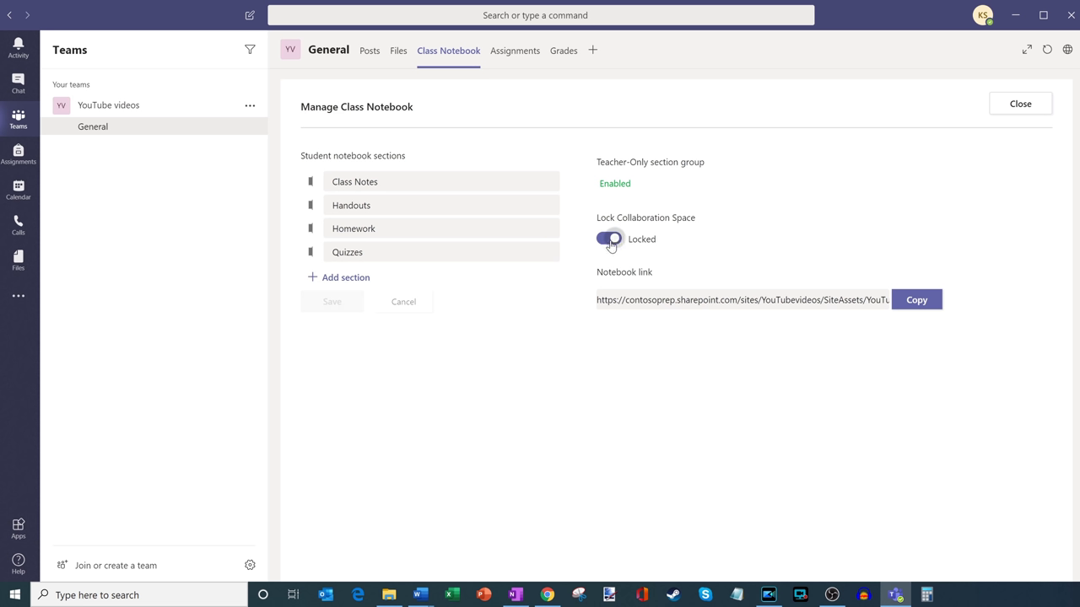
click(609, 241)
click(625, 300)
drag(625, 300, 903, 304)
click(549, 307)
click(1030, 110)
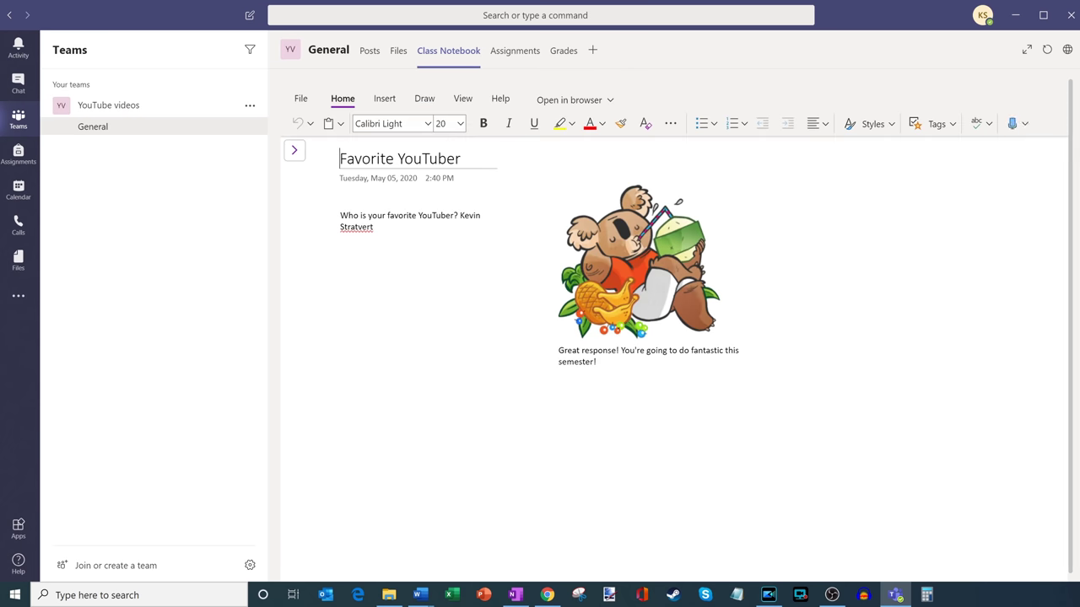
Browse the learning management system list under Connections, then close the connection settings pane.
click(557, 99)
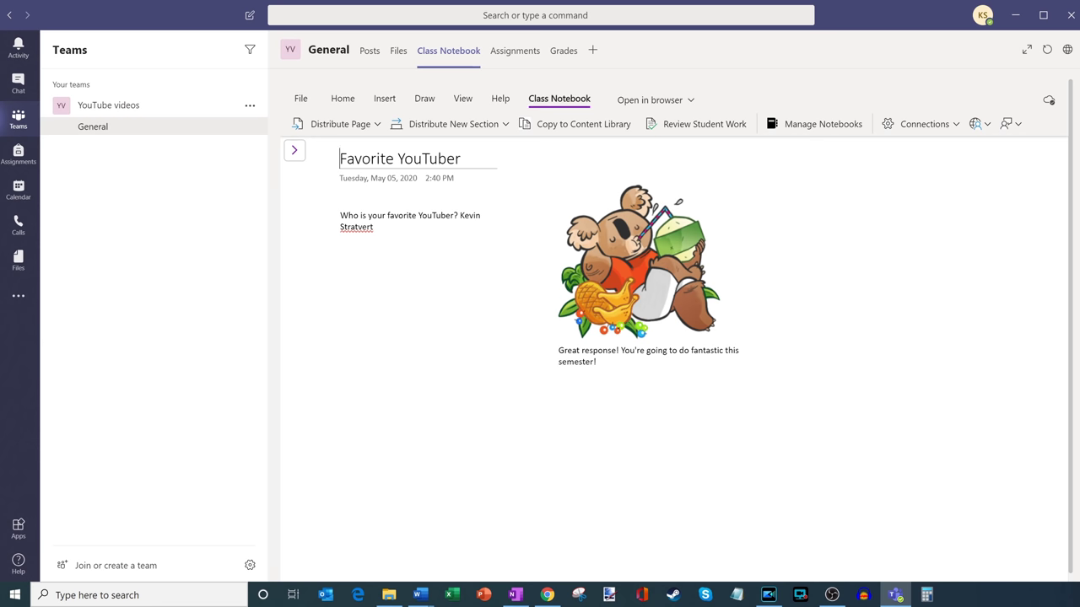
click(943, 131)
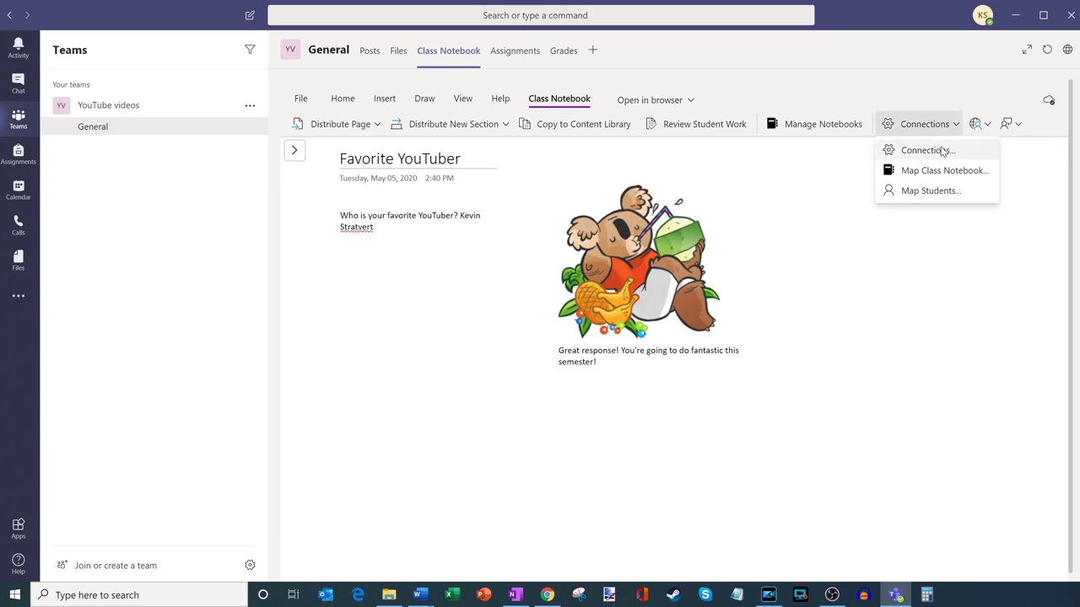
click(927, 150)
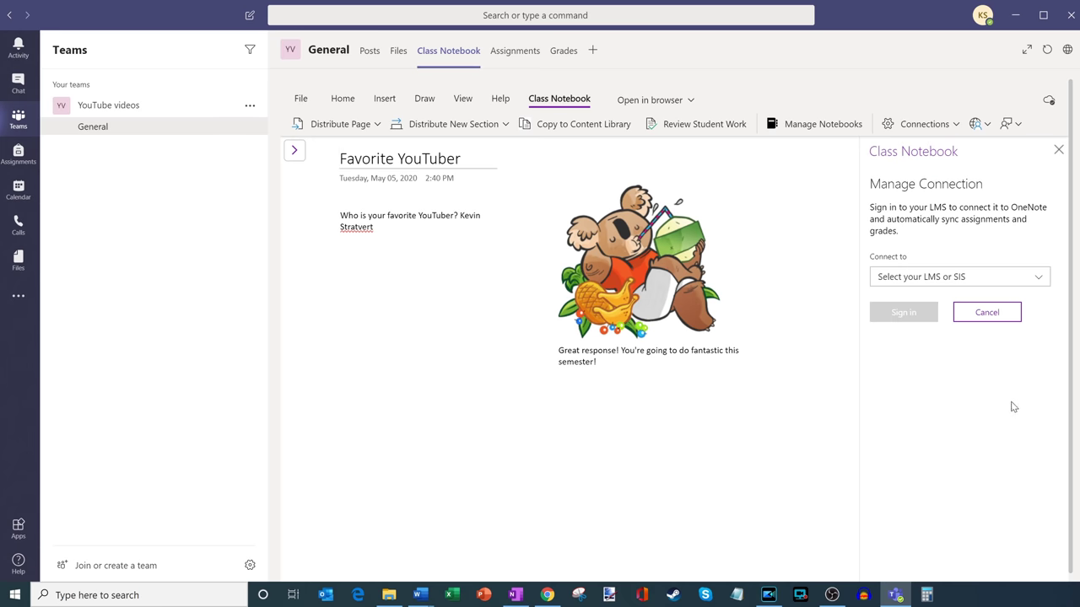
click(1012, 277)
drag(1050, 314, 1052, 249)
click(1054, 211)
click(1058, 152)
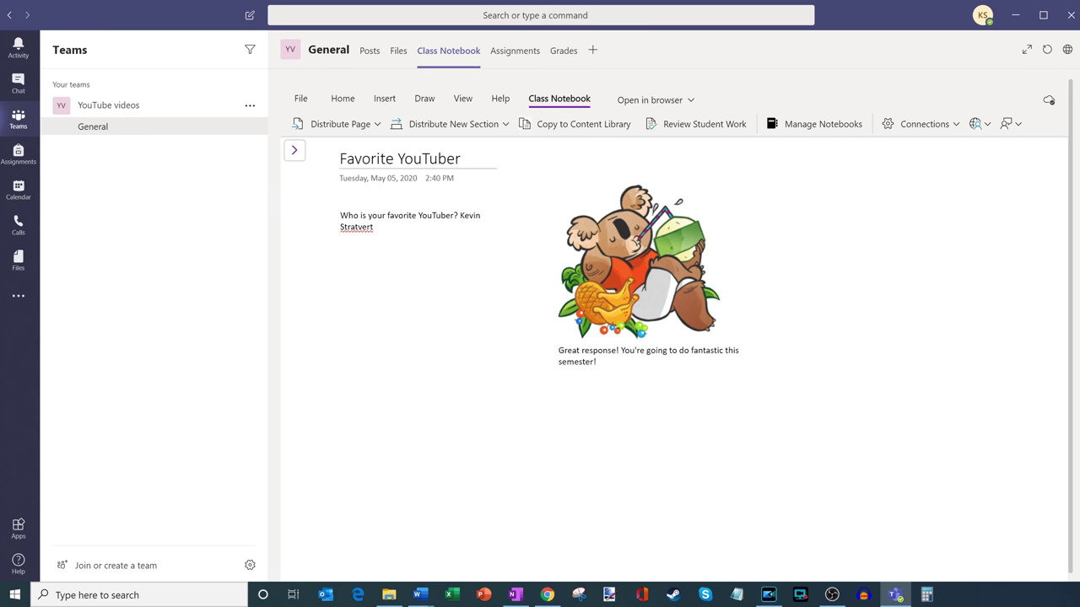
Look through the Professional Development links and the feedback and support options.
click(984, 126)
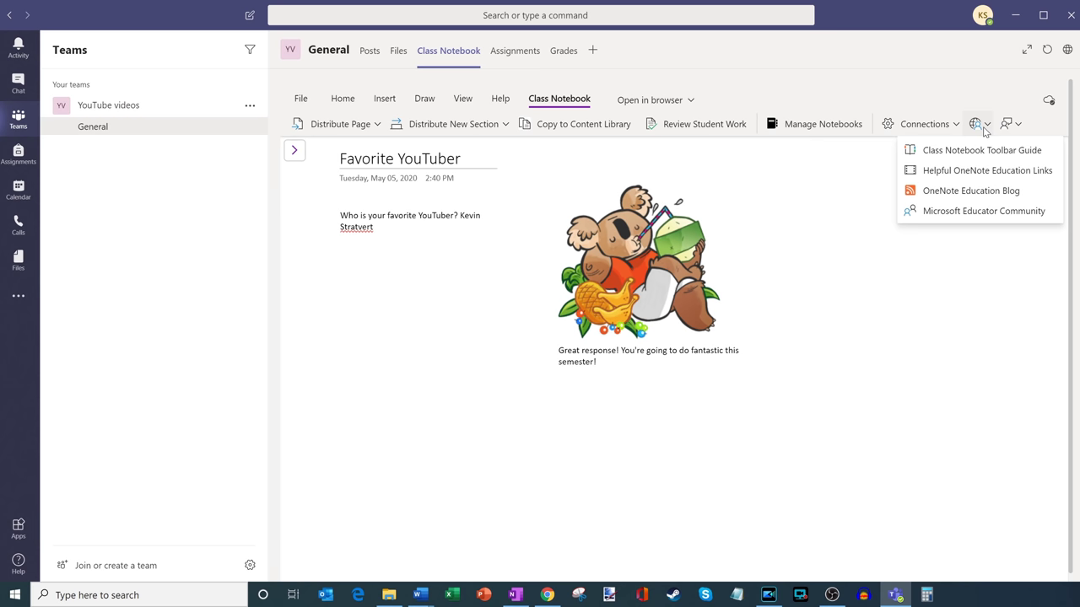
click(1012, 125)
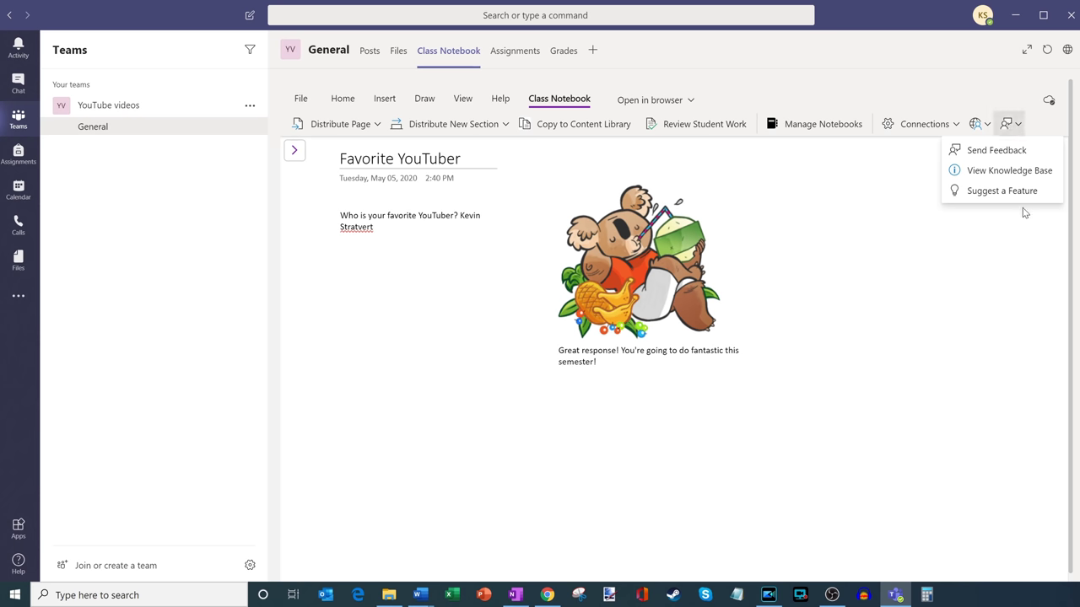
click(1009, 124)
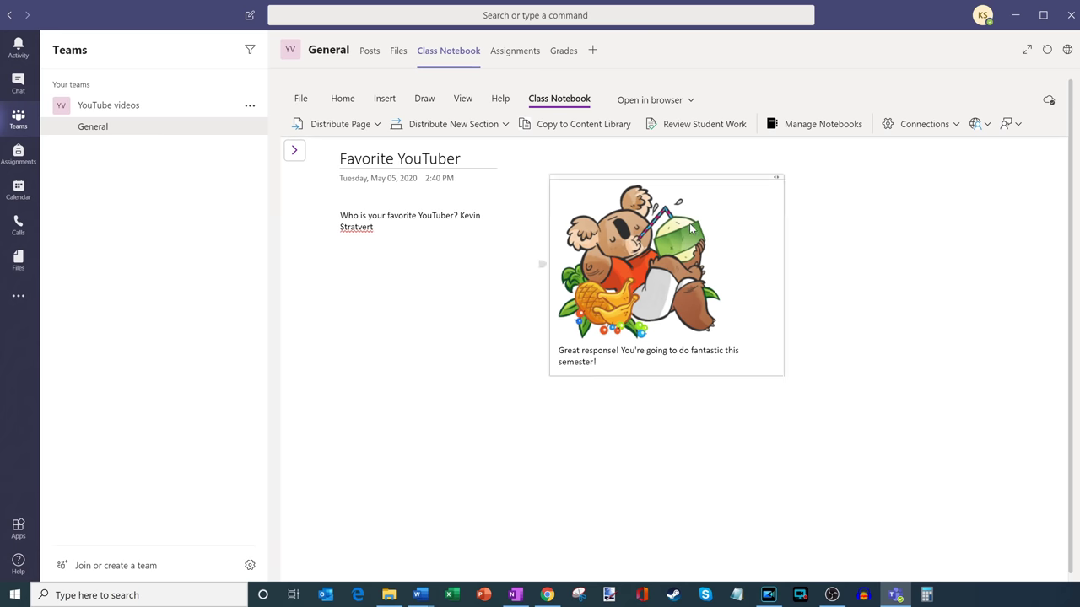